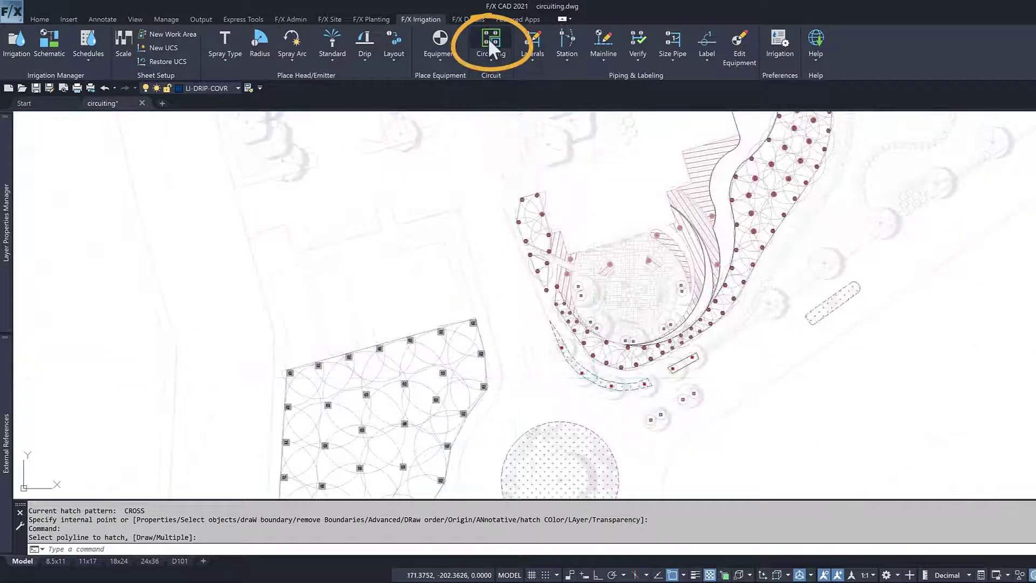
# - Open the Circuiting manager and place the Flow Total table in the empty drawing area southeast of the plan
pyautogui.click(490, 43)
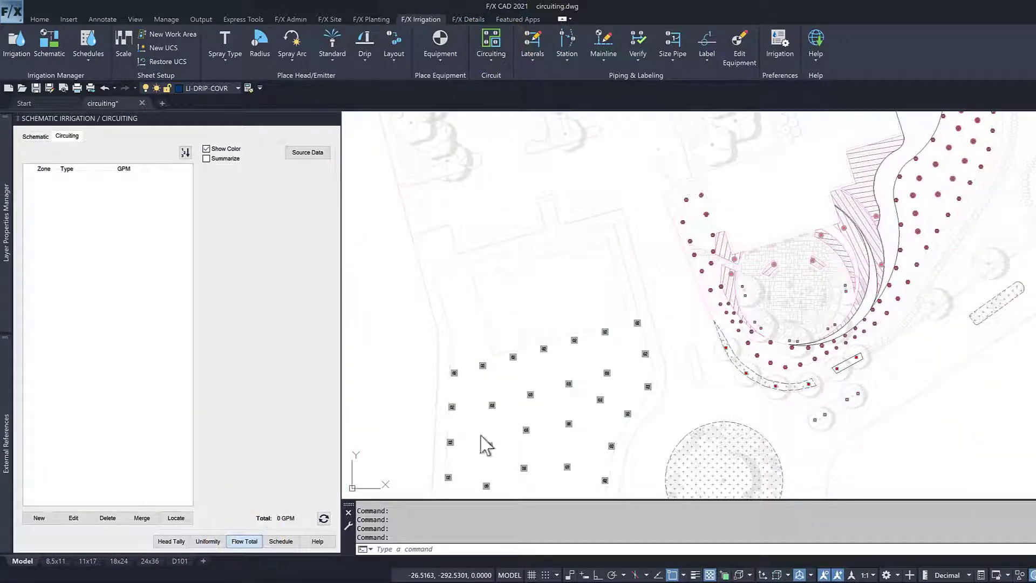
pyautogui.click(925, 427)
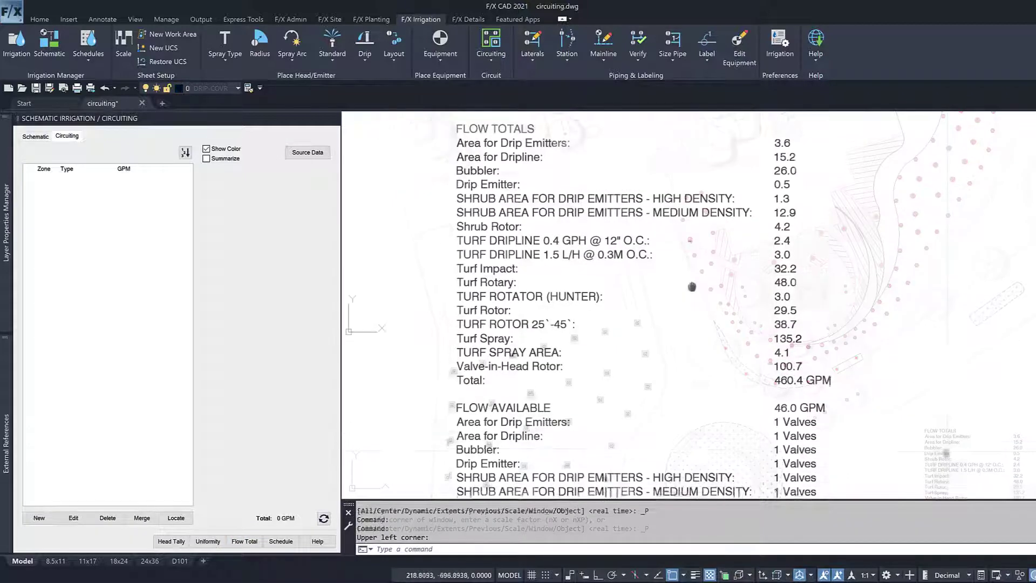
pyautogui.moveTo(692, 286); pyautogui.dragTo(694, 79, button='middle')
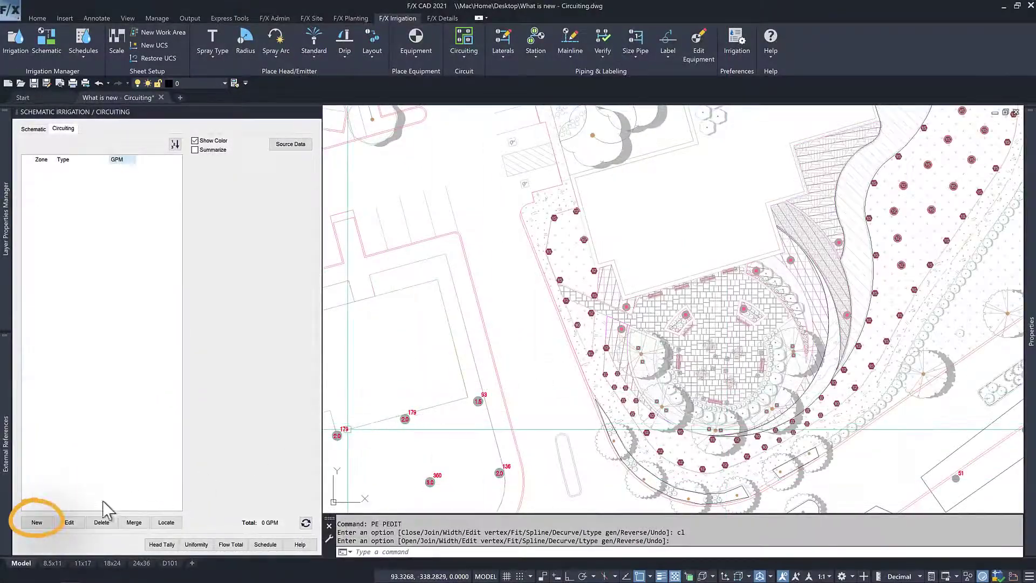
# - Create a new circuit zone by outlining the turf spray heads at the upper end of the planting bed west of the building
pyautogui.click(36, 522)
pyautogui.click(537, 213)
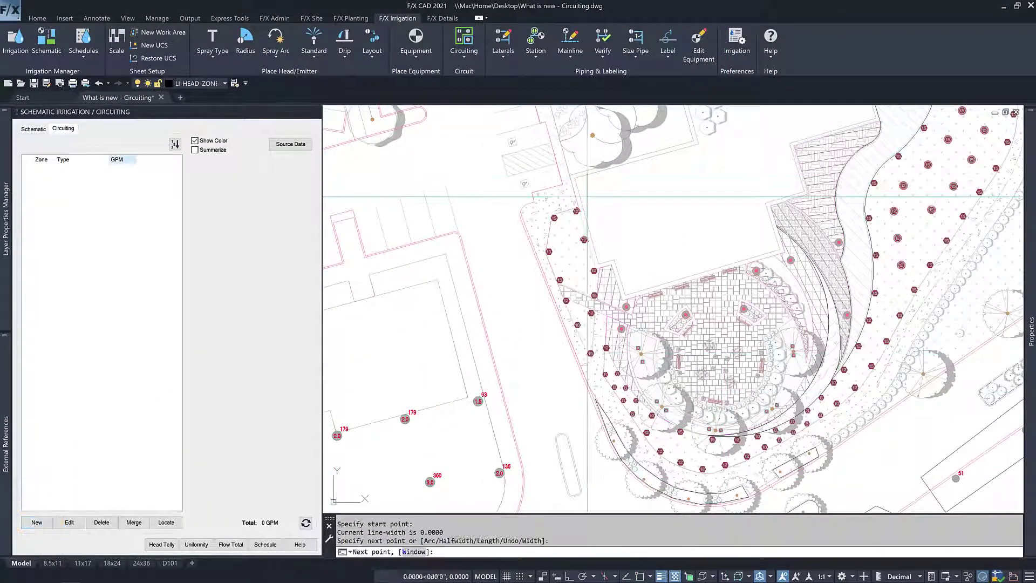
pyautogui.click(588, 197)
pyautogui.click(533, 260)
pyautogui.click(559, 294)
pyautogui.click(610, 303)
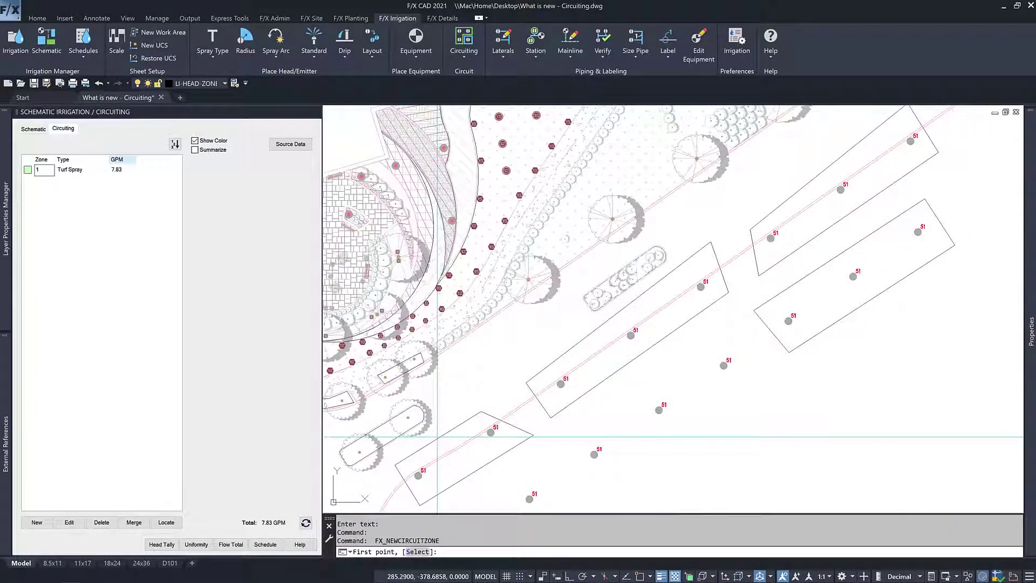
# - Create a Valve-in-Head Rotor circuit zone from the existing polyline around the southernmost rotors and place its label
pyautogui.write('s')
pyautogui.press('Return')
pyautogui.click(457, 437)
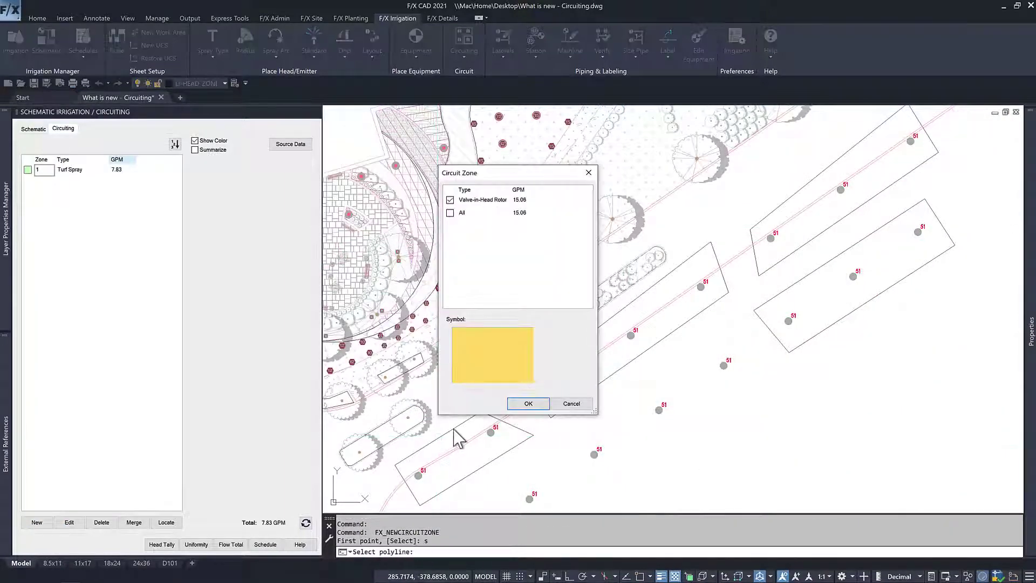
pyautogui.click(528, 404)
pyautogui.click(571, 359)
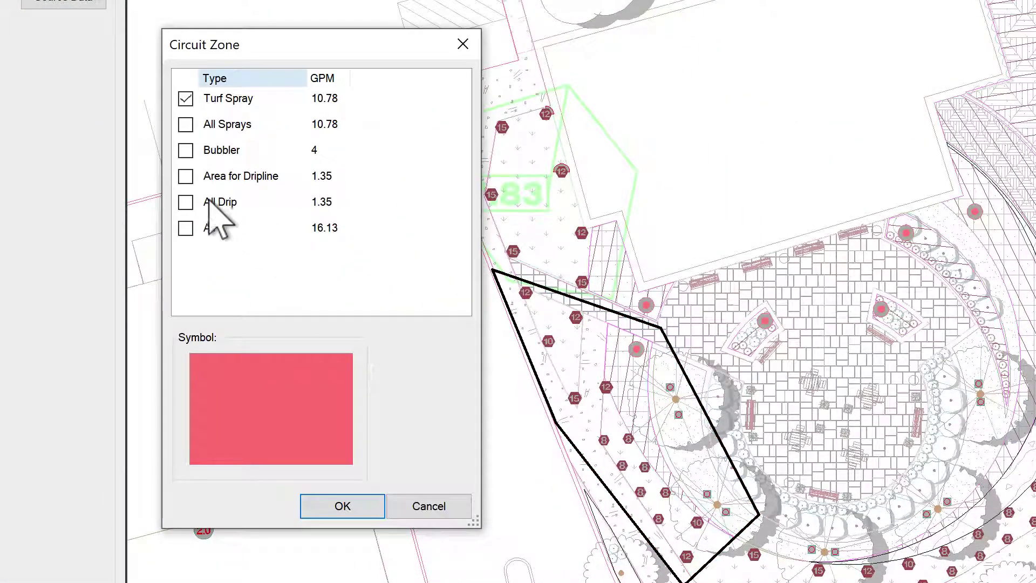
# - Create the circuit zone outlined along the patio's west side with Turf Spray as its type
pyautogui.click(185, 150)
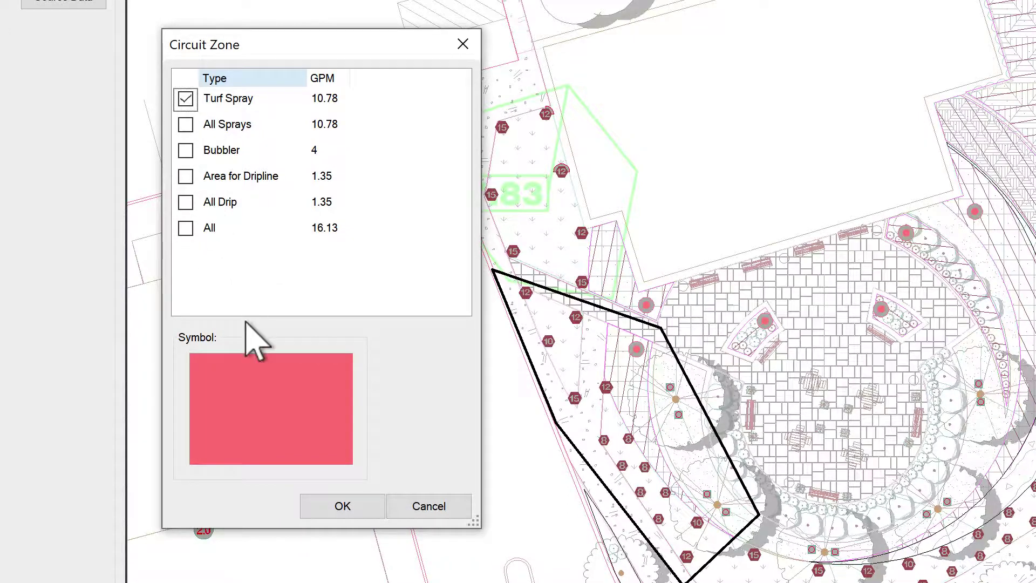
pyautogui.click(348, 503)
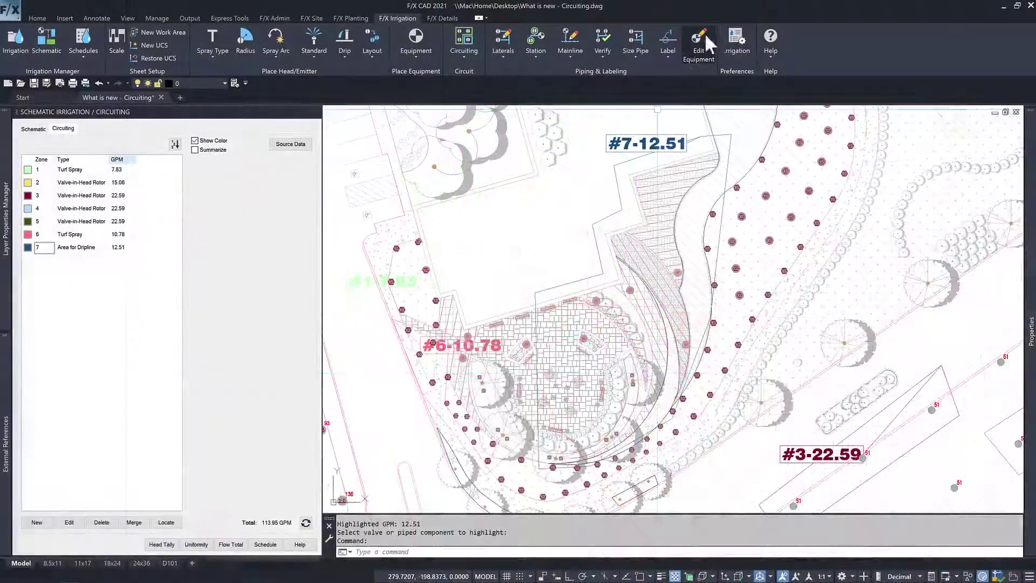
# - Edit circuit zone 7 to use the All Drip type and a green symbol colour
pyautogui.click(625, 171)
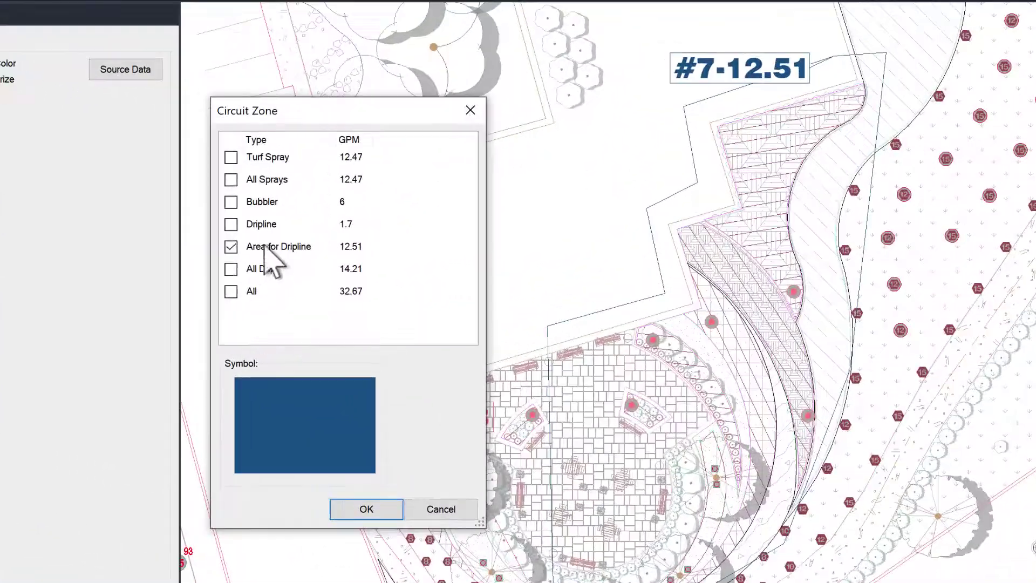
pyautogui.click(353, 260)
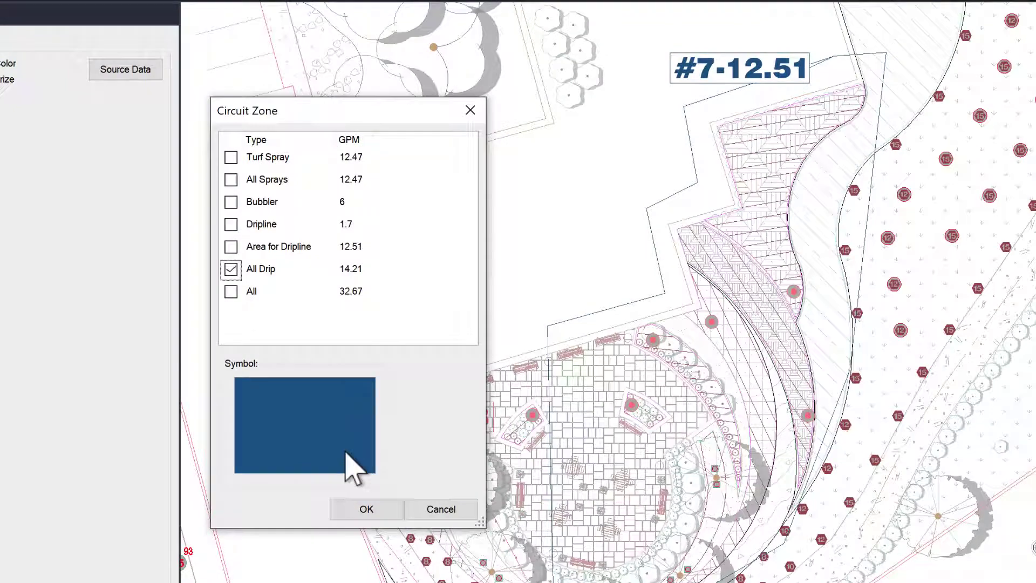
pyautogui.click(354, 466)
pyautogui.click(139, 115)
pyautogui.click(206, 330)
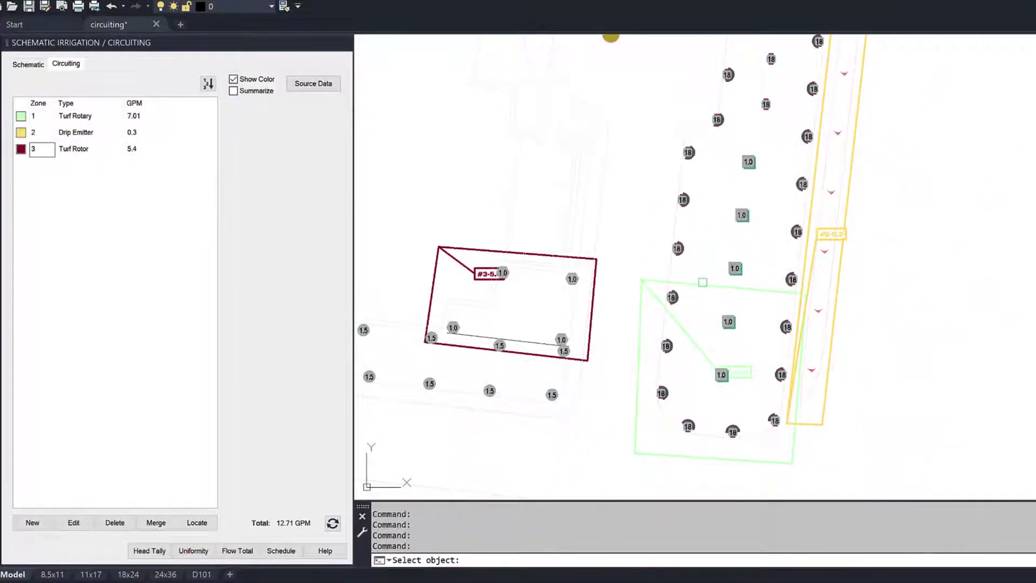
# - Change circuit zone 1 to All Rotors/Rotaries and set the Drip Emitter zone's symbol colour to magenta
pyautogui.click(700, 283)
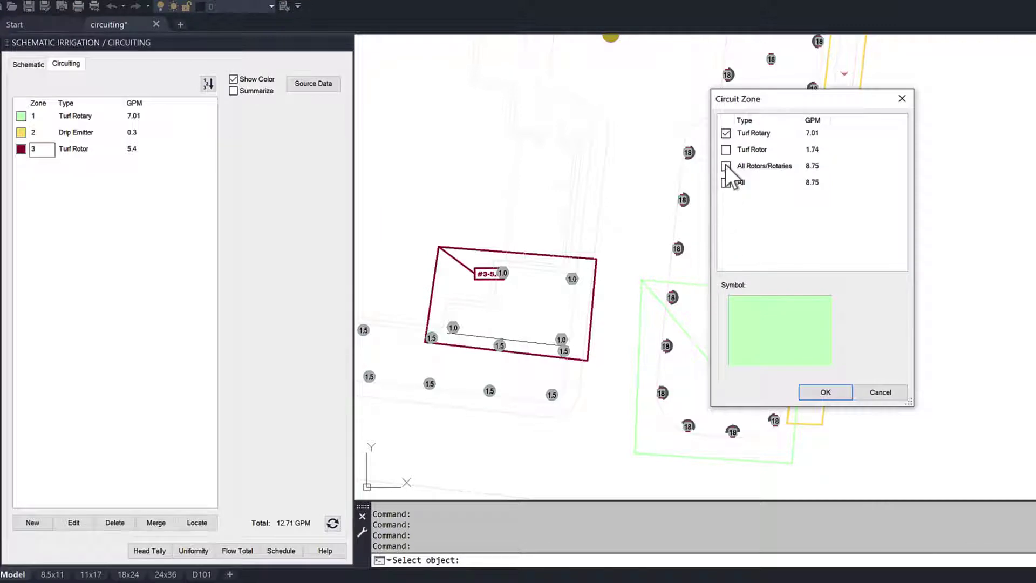
pyautogui.click(818, 391)
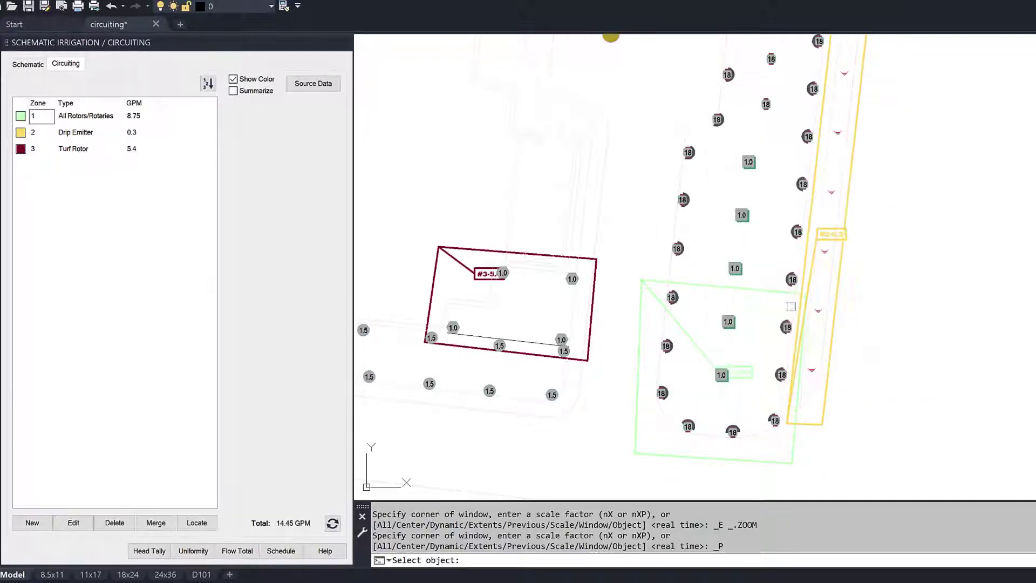
pyautogui.click(772, 324)
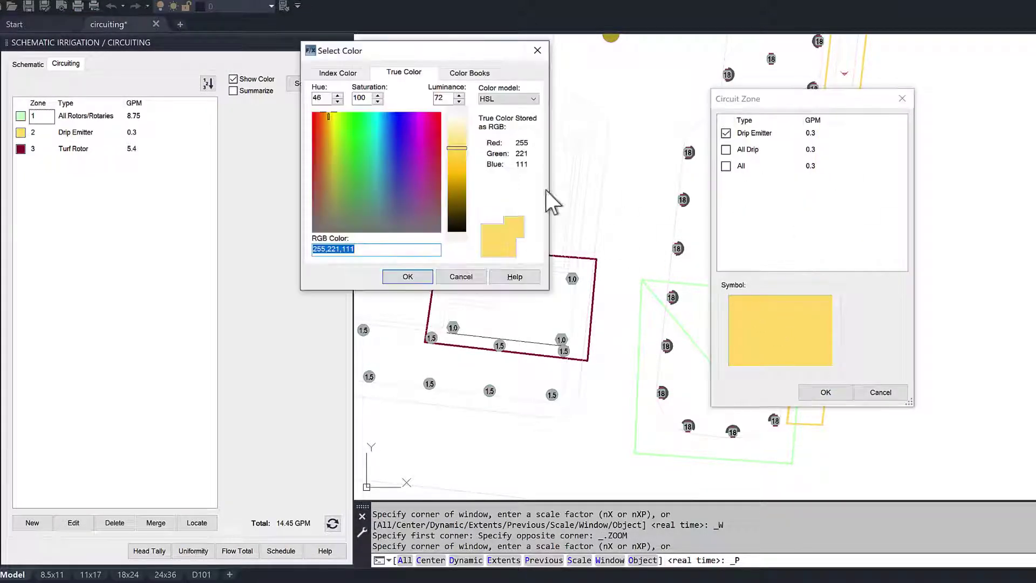
pyautogui.click(429, 125)
pyautogui.click(426, 276)
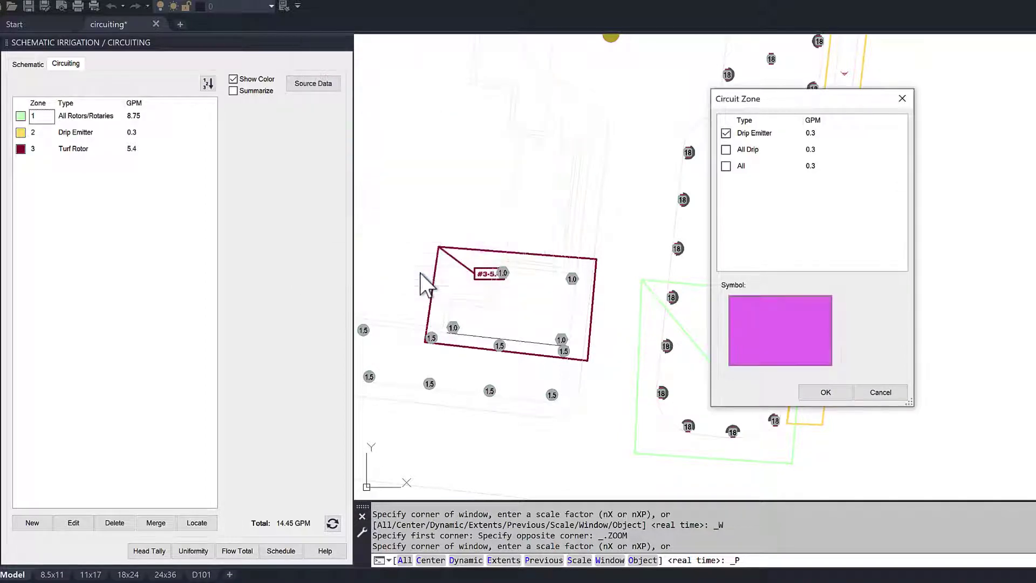
pyautogui.click(824, 392)
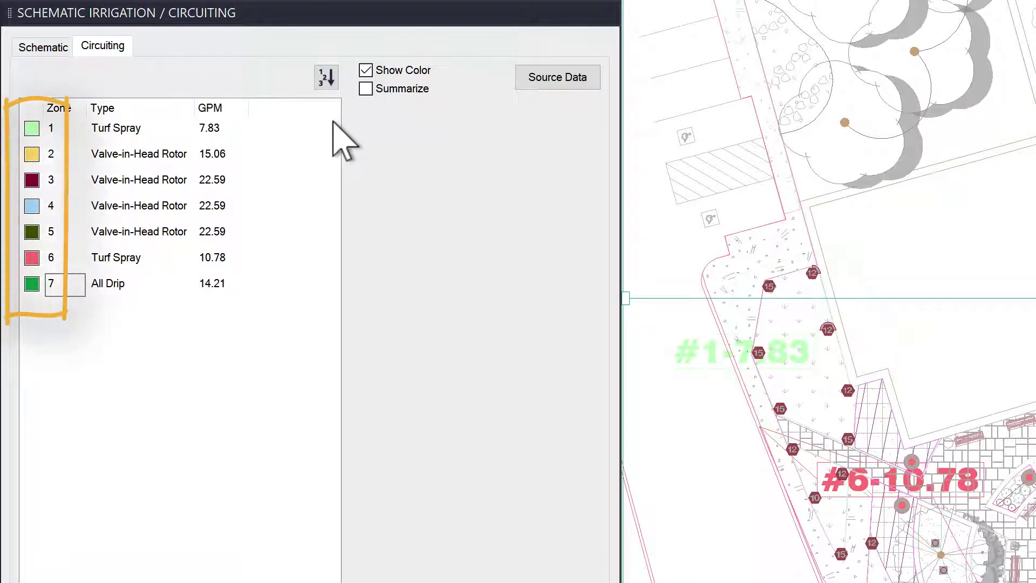
# - View the zone list without colours and summarized by type, and return to the full coloured list
pyautogui.click(365, 70)
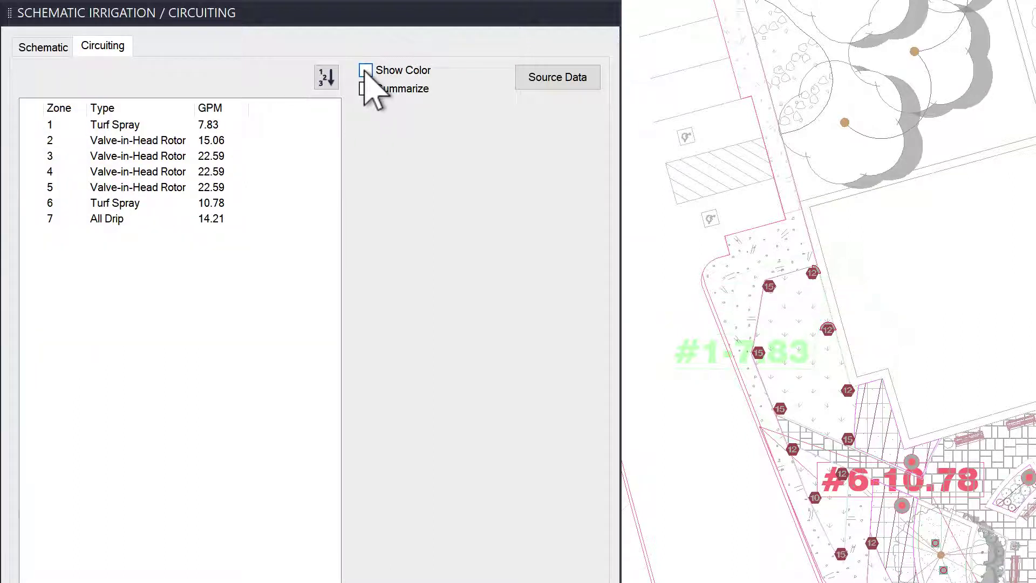
pyautogui.click(366, 89)
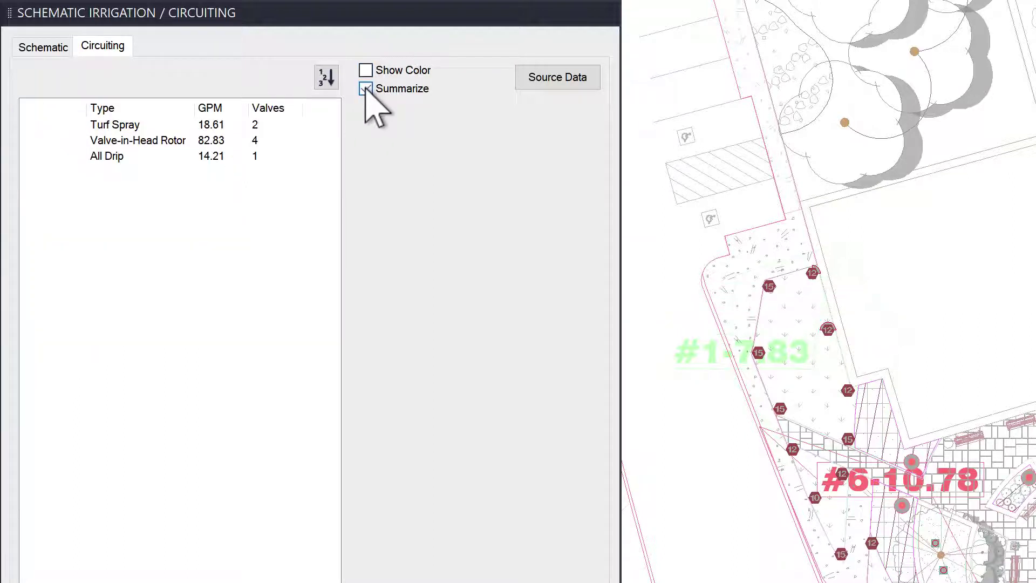
pyautogui.click(366, 88)
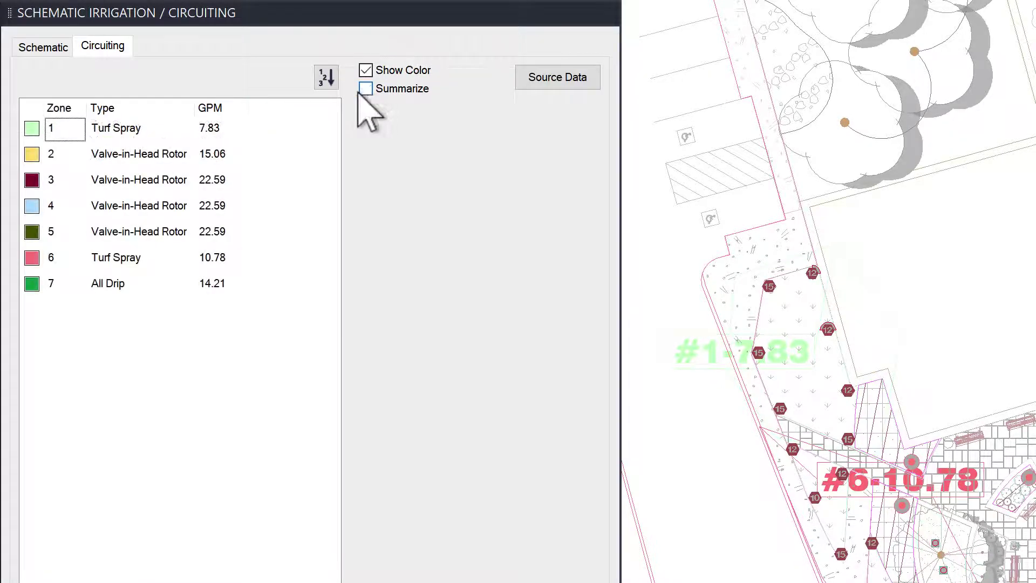
# - Sort the circuit zones by type and by GPM, and return them to zone number order
pyautogui.click(168, 108)
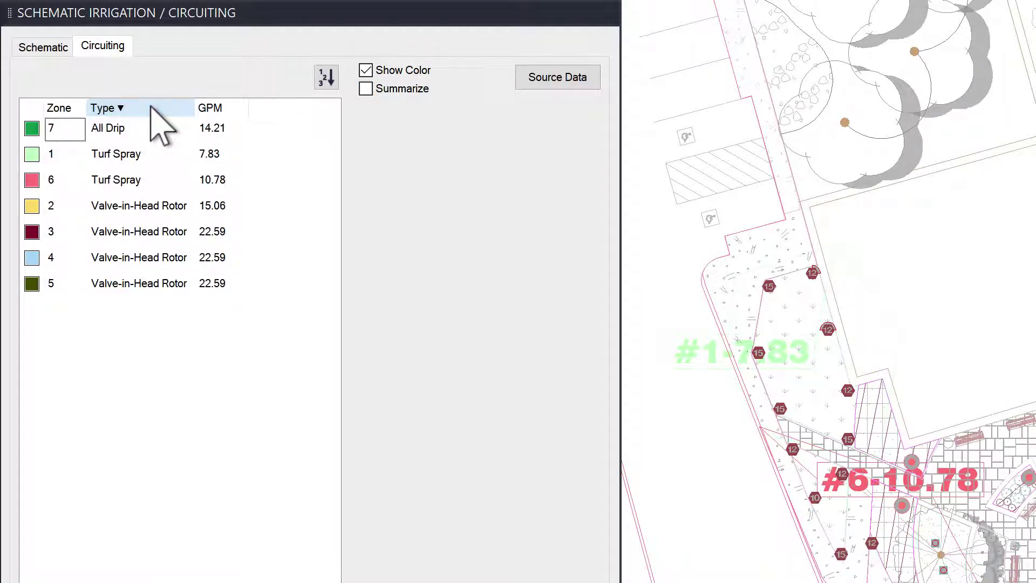
pyautogui.click(151, 108)
pyautogui.click(207, 108)
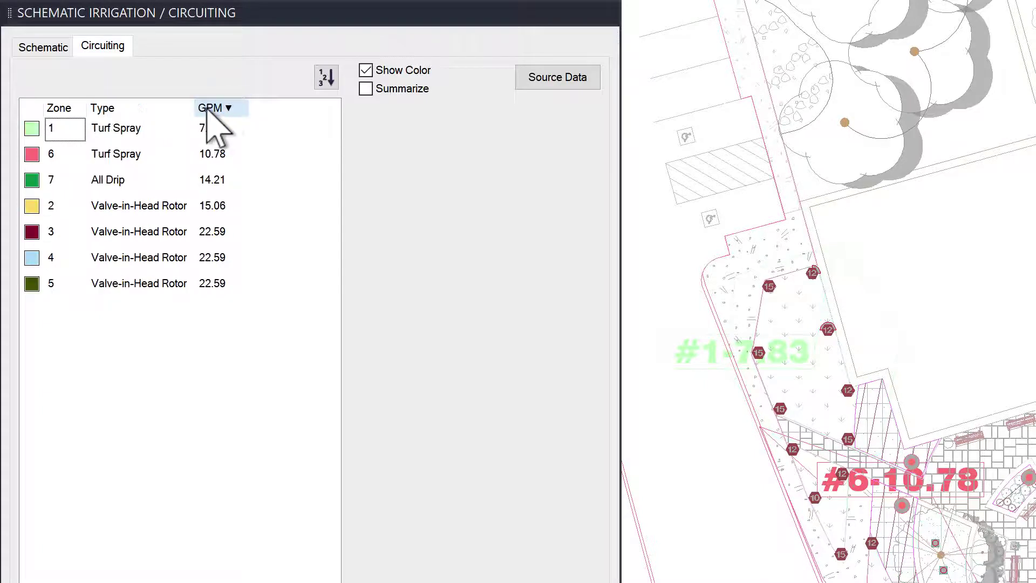
pyautogui.click(215, 107)
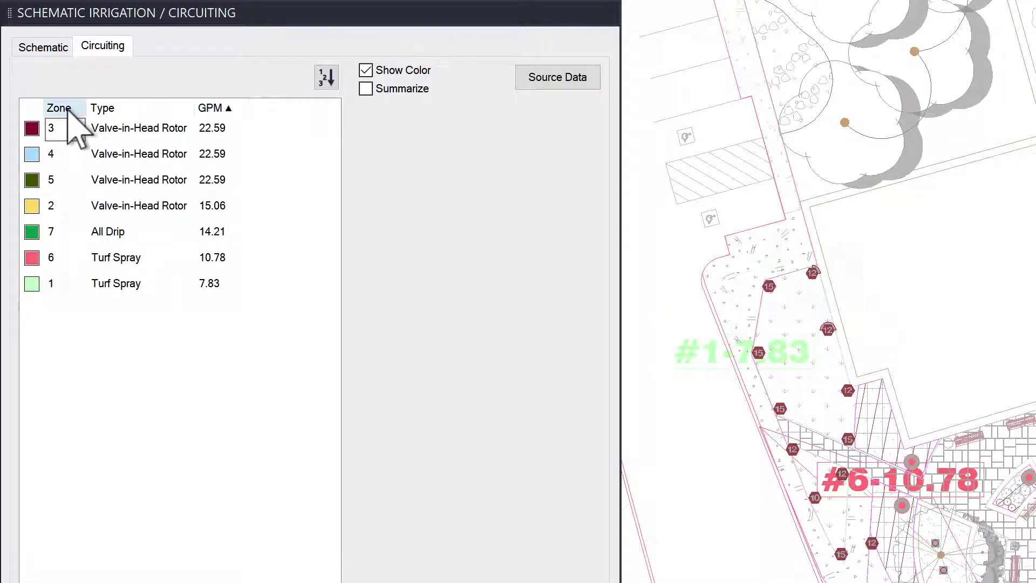
pyautogui.click(65, 108)
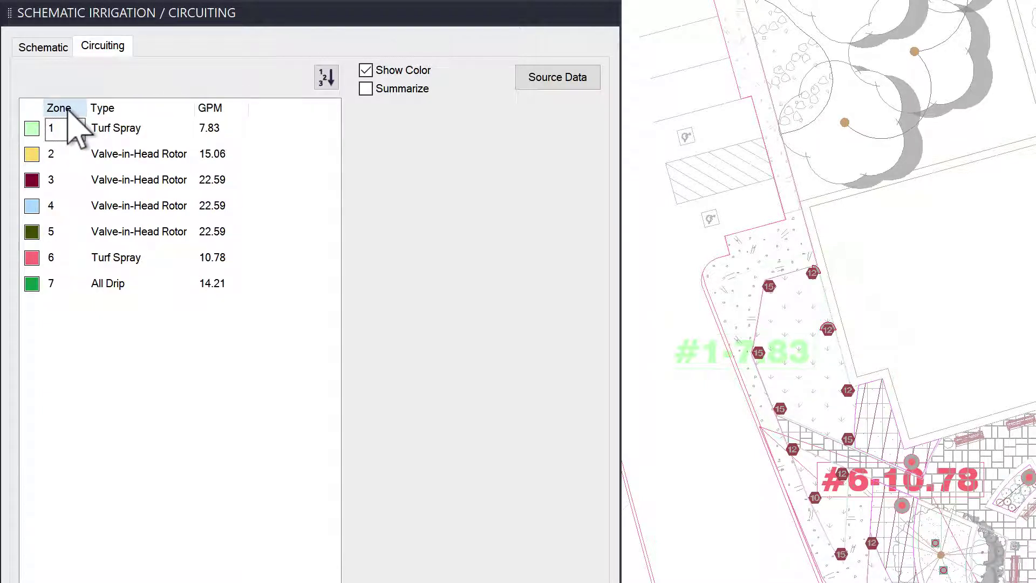
pyautogui.click(62, 108)
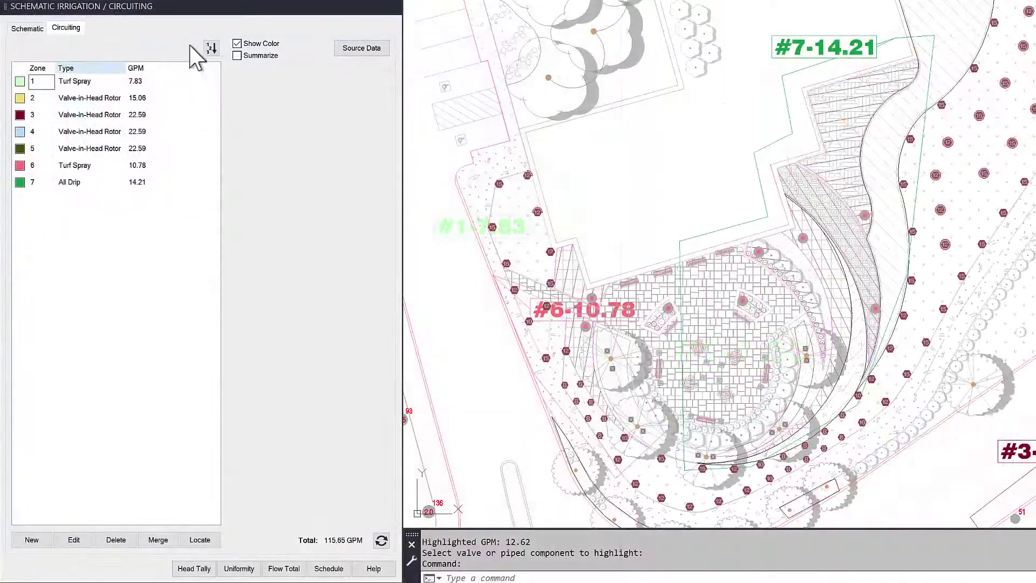
# - Hide the zone colours and reorder the circuits with the Valve-in-Head Rotor zones first, followed by the Turf Spray zones and All Drip
pyautogui.click(237, 43)
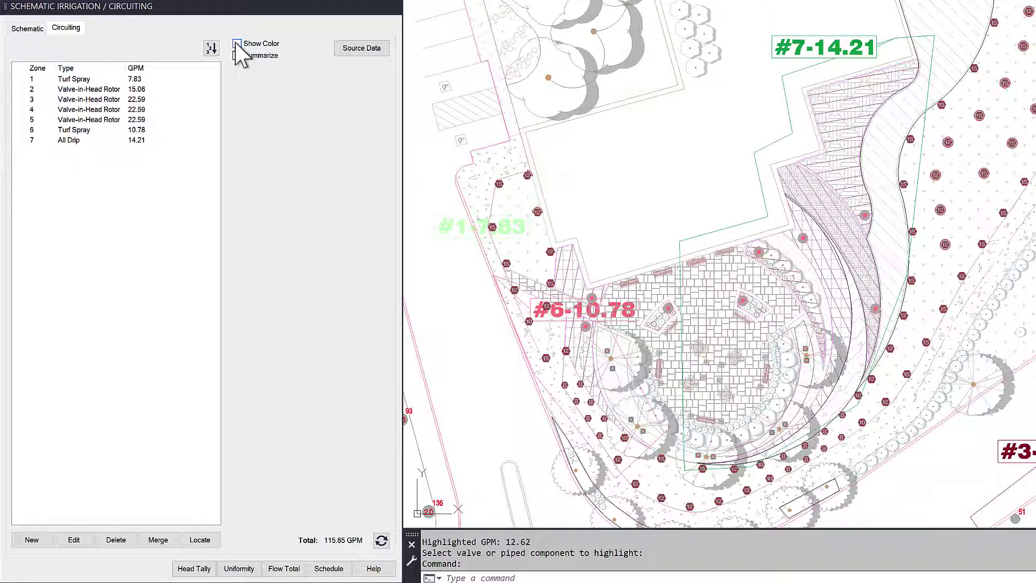
pyautogui.moveTo(86, 131); pyautogui.dragTo(83, 87)
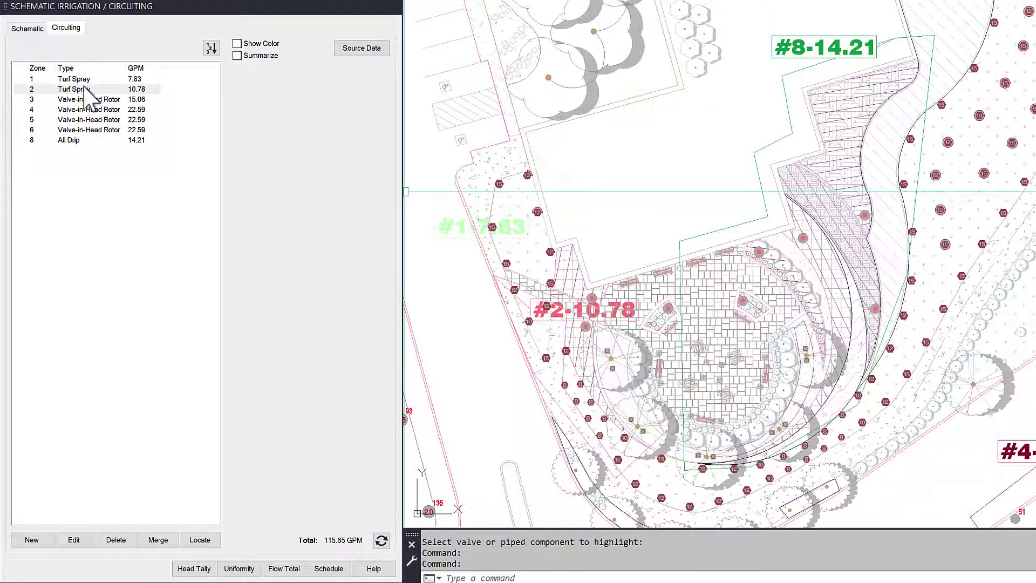
pyautogui.moveTo(75, 138); pyautogui.dragTo(76, 138)
pyautogui.moveTo(75, 96); pyautogui.dragTo(77, 90)
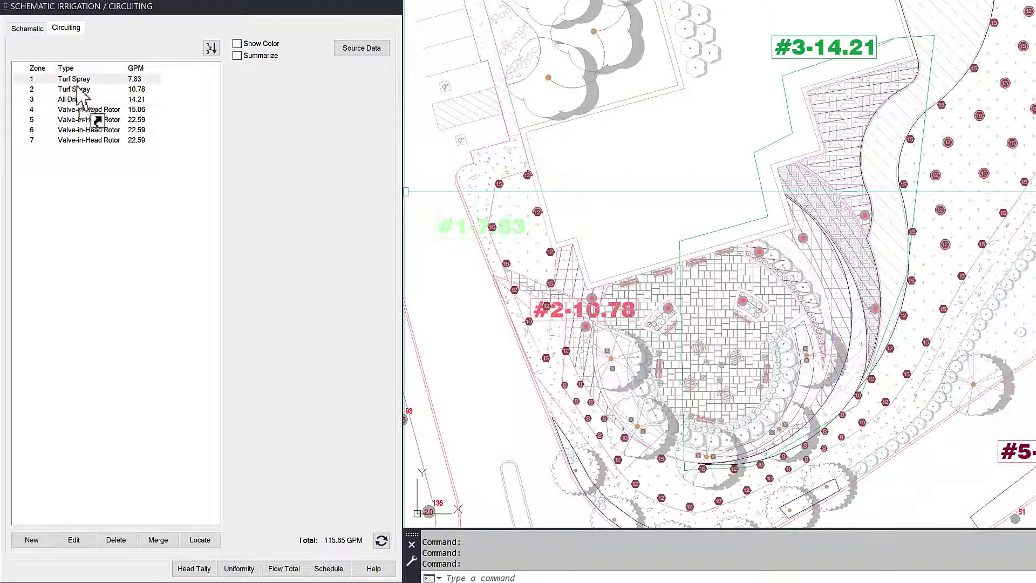
pyautogui.moveTo(85, 143); pyautogui.dragTo(88, 151)
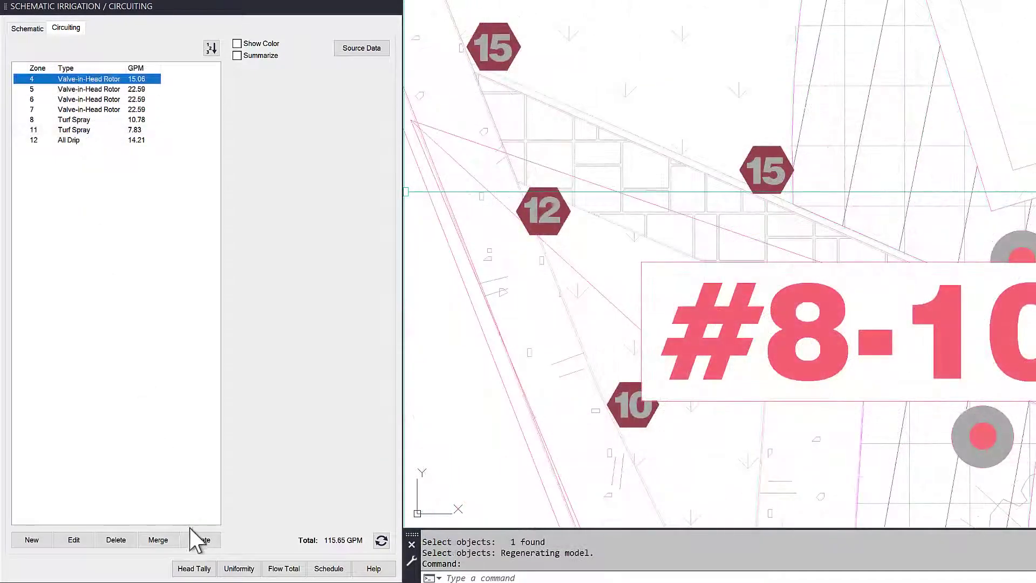
# - Locate Valve-in-Head Rotor zone 4 in the drawing and view its surroundings
pyautogui.click(196, 540)
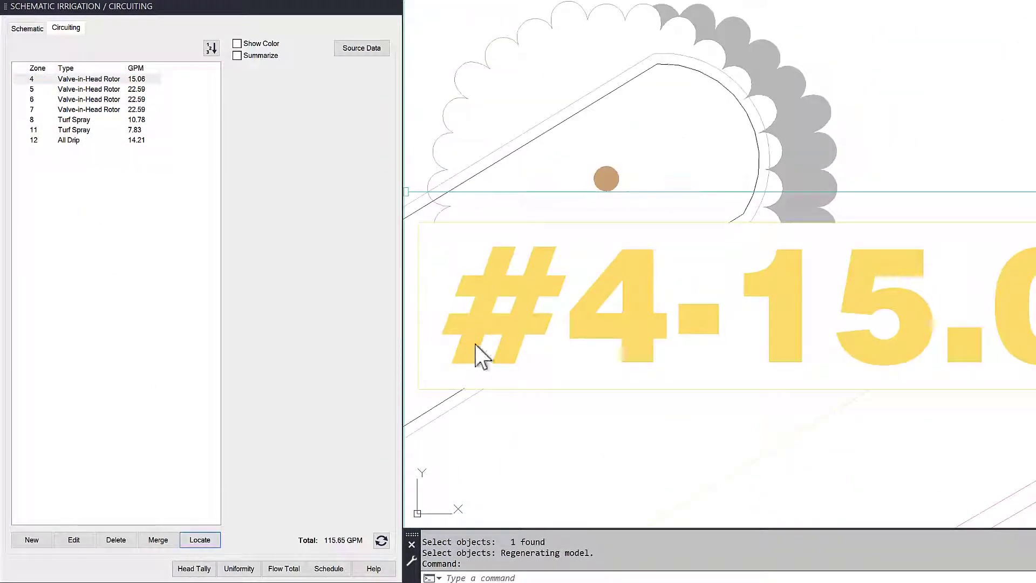
pyautogui.scroll(-10, 580, 297)
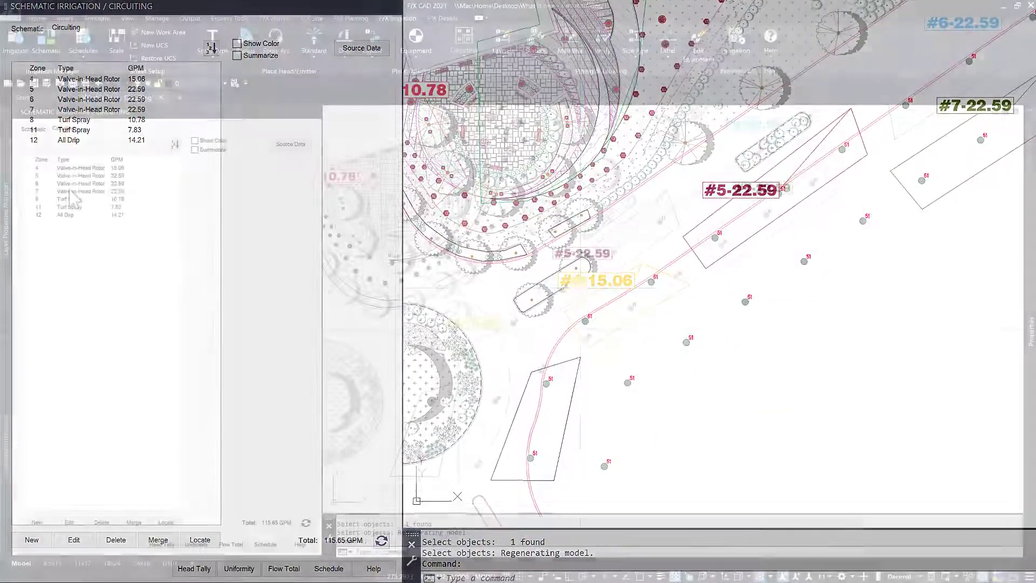
# - Delete Valve-in-Head Rotor zone 7 and renumber the remaining circuit zones consecutively from 1
pyautogui.click(76, 109)
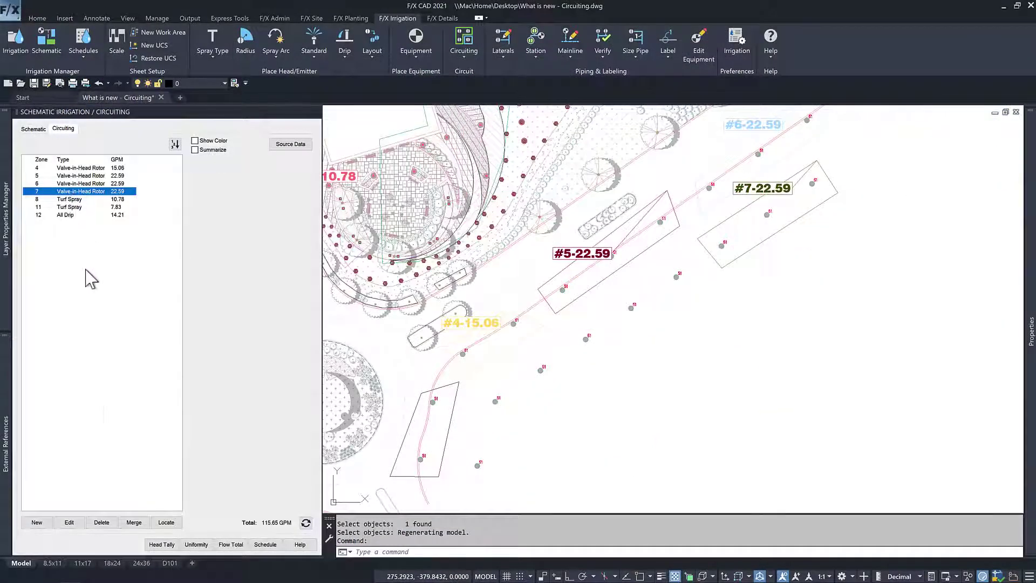
pyautogui.click(101, 524)
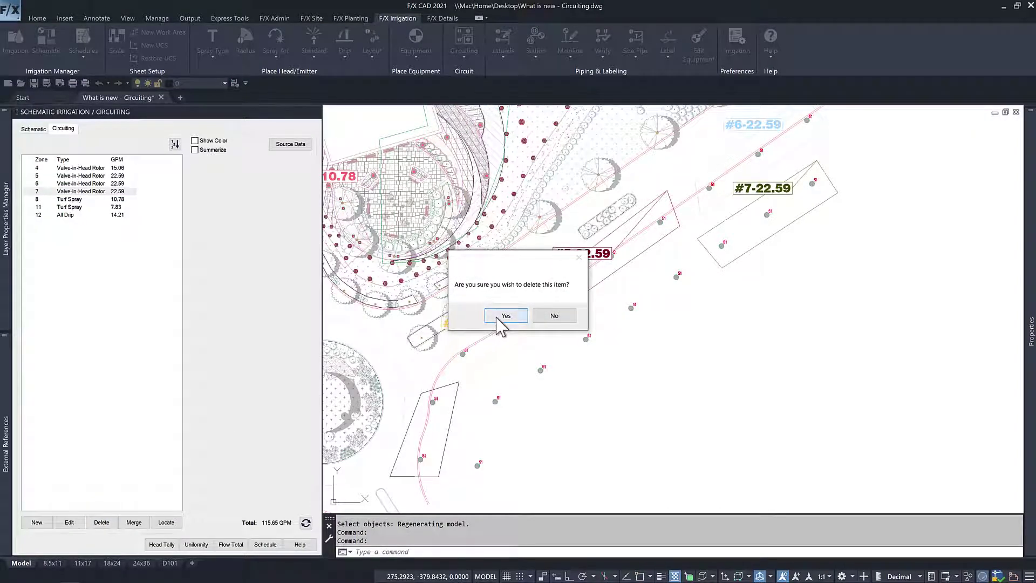
pyautogui.click(497, 318)
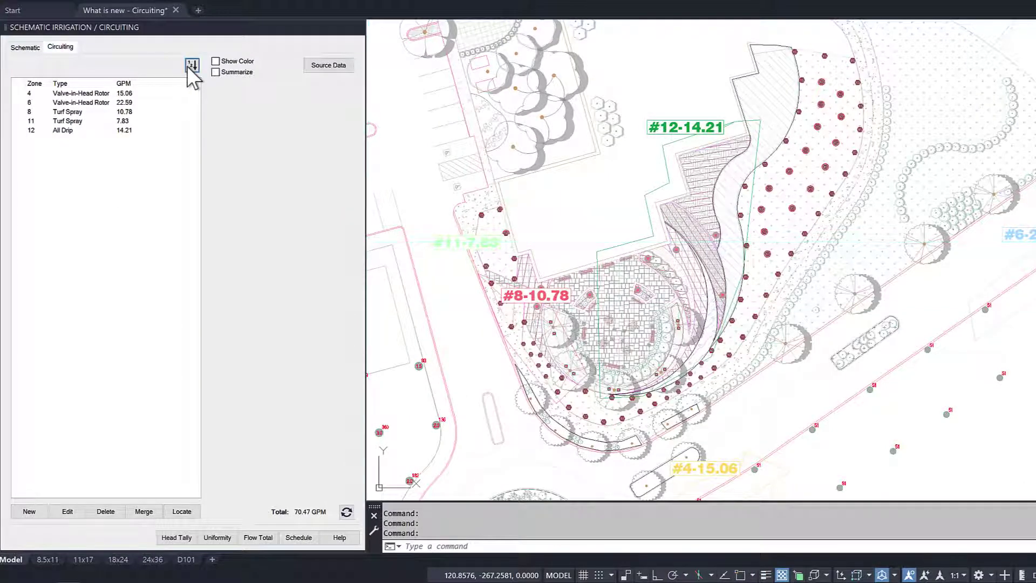
pyautogui.click(187, 66)
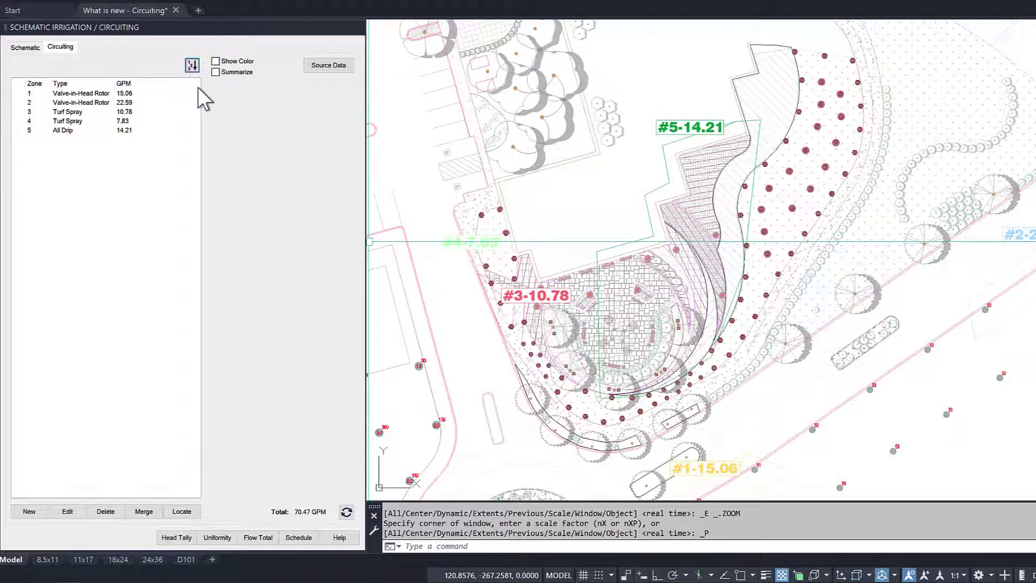
# - Merge Valve-in-Head Rotor zones 1 and 2 into one circuit zone
pyautogui.keyDown('shift'); pyautogui.click(86, 102); pyautogui.keyUp('shift')
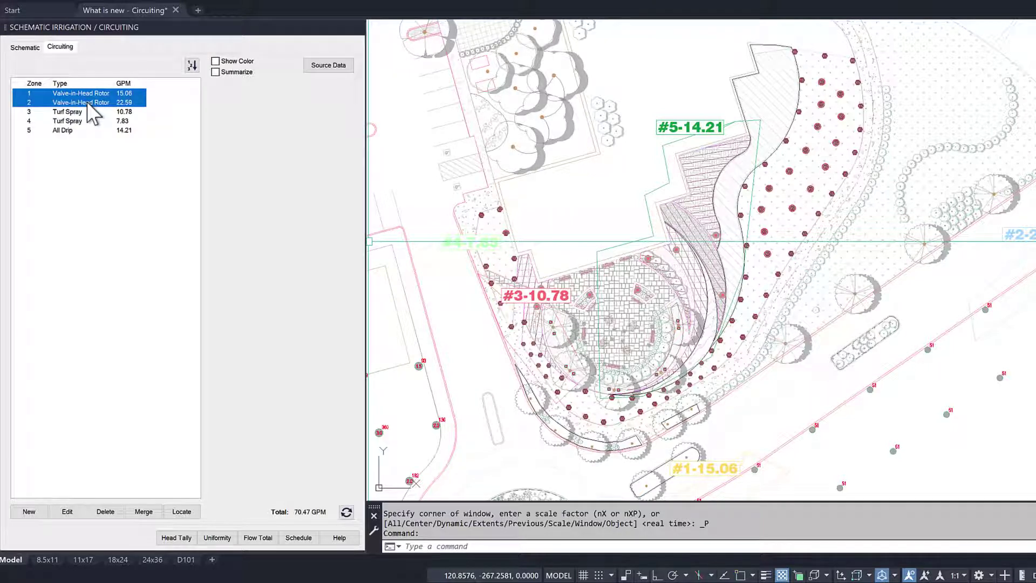
pyautogui.click(141, 513)
pyautogui.click(568, 273)
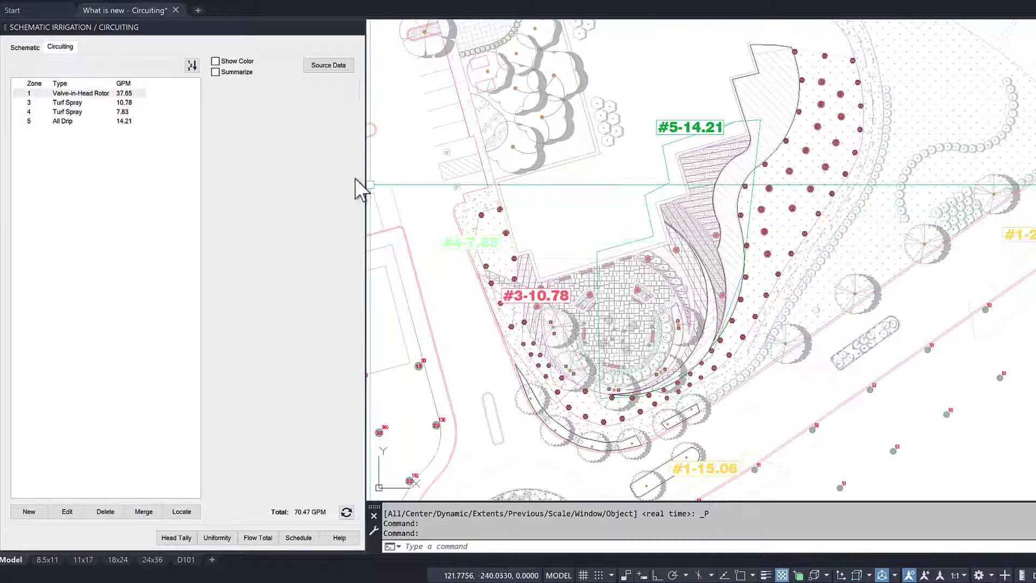
# - Merge the Turf Spray zone 4 area into Turf Spray zone 3 and recalculate the flow of the circuit zones
pyautogui.click(71, 102)
pyautogui.click(144, 513)
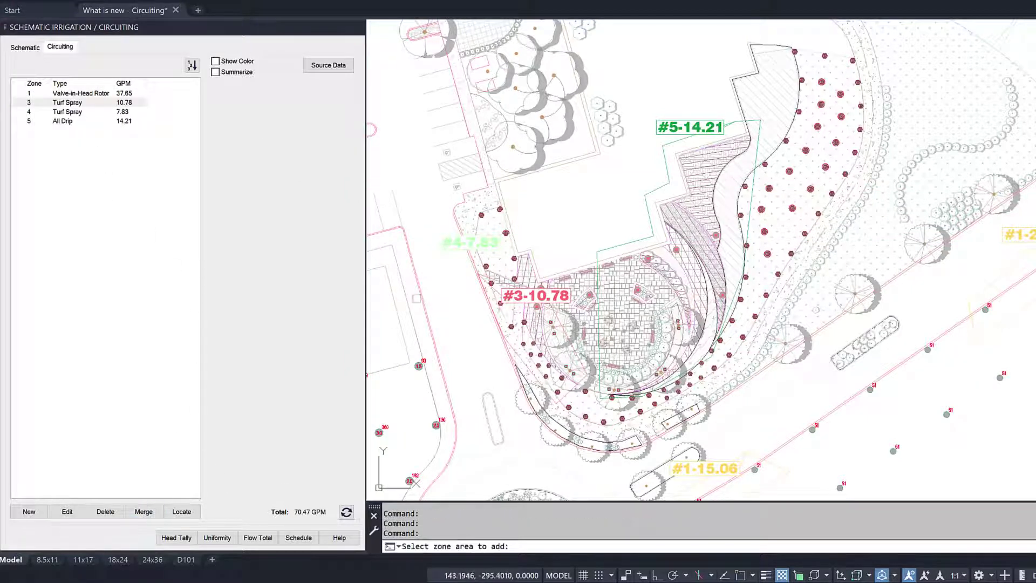
pyautogui.click(460, 254)
pyautogui.click(568, 273)
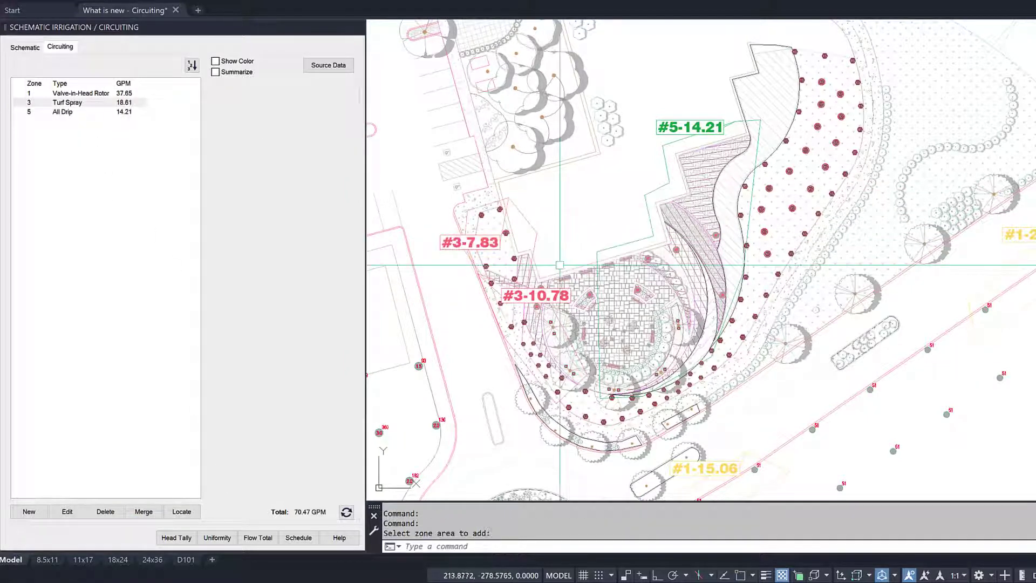
pyautogui.click(346, 513)
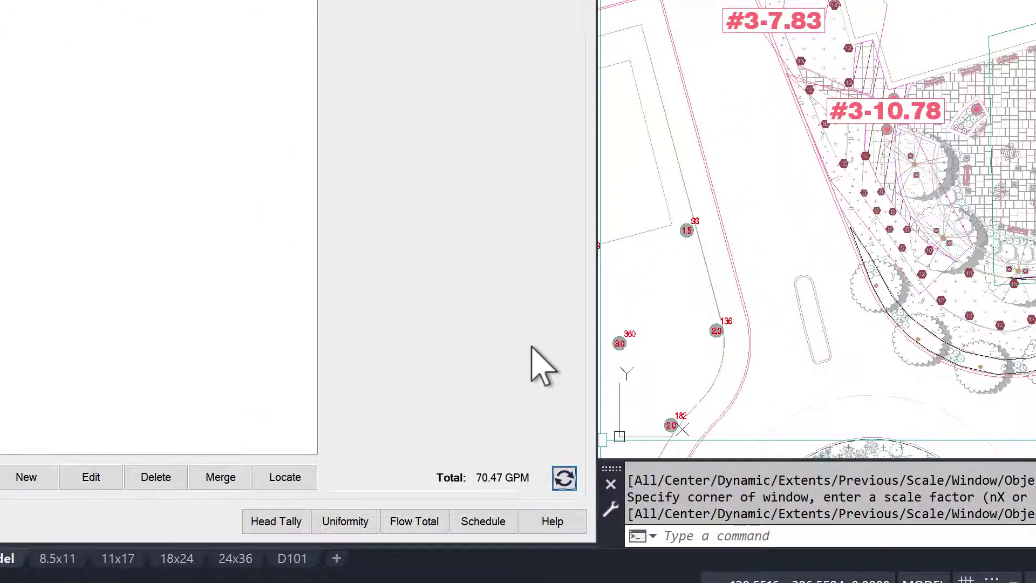
# - Tally the flow of individual Valve-in-Head Rotor heads along the road edge near zone 1
pyautogui.click(276, 522)
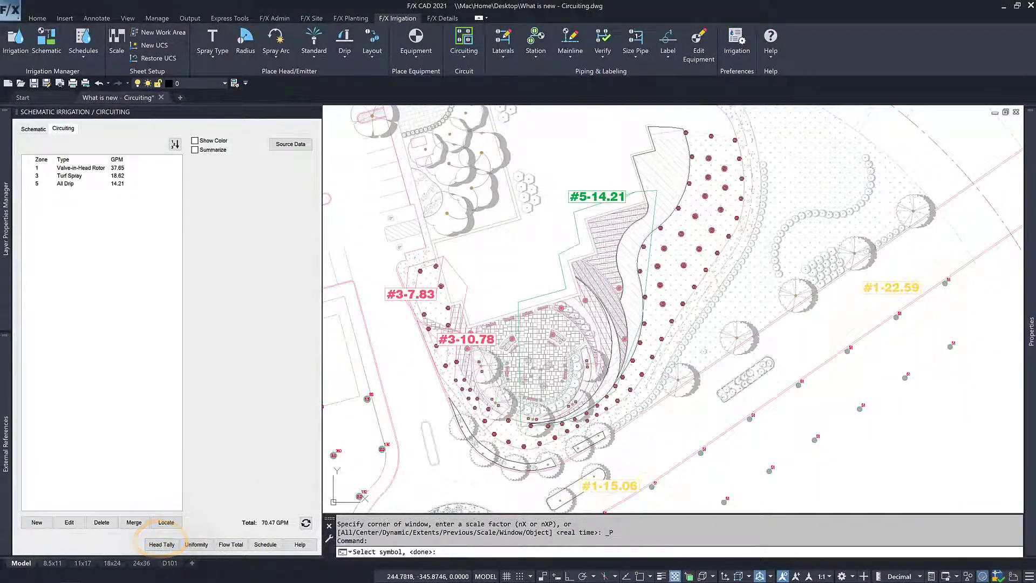
pyautogui.click(700, 454)
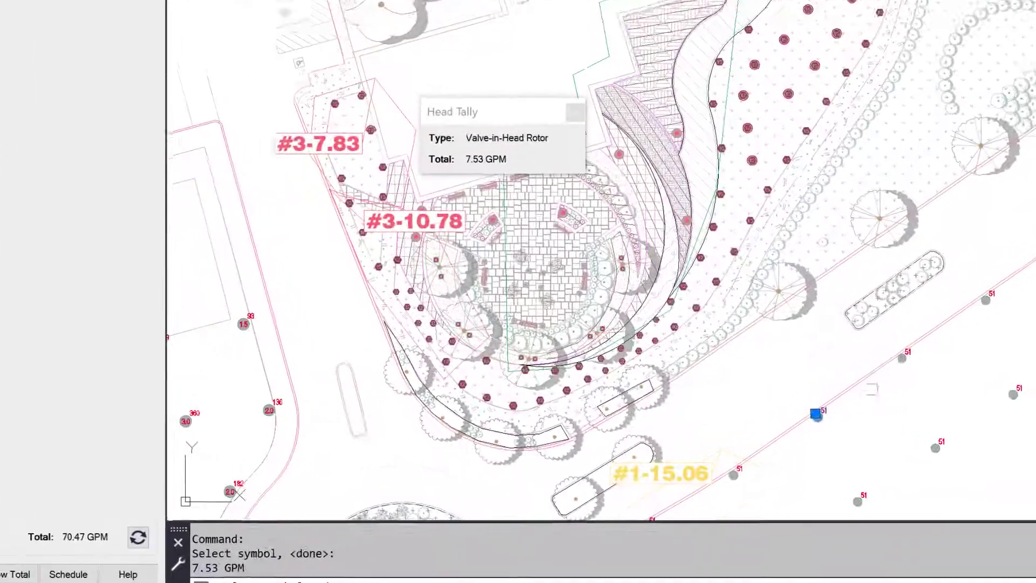
pyautogui.click(901, 357)
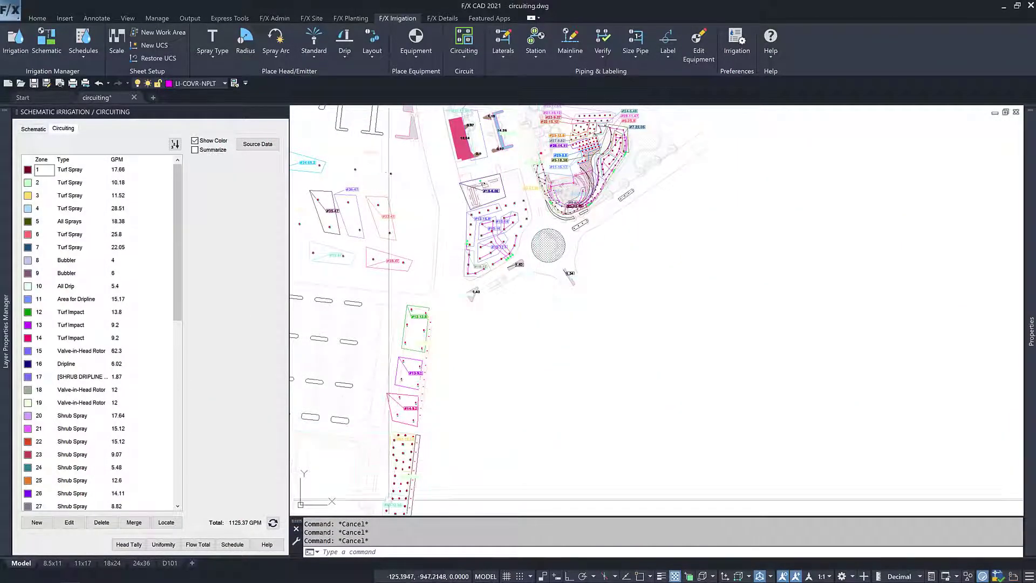
# - Create a zone schedule with Drawing as the destination and place it in the empty area below the site plan
pyautogui.click(232, 545)
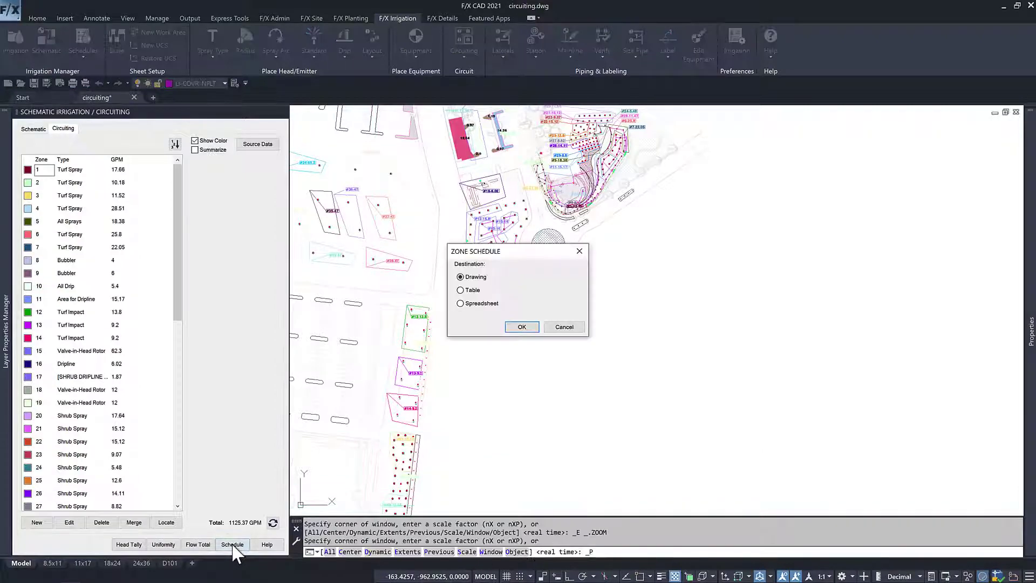
pyautogui.click(522, 327)
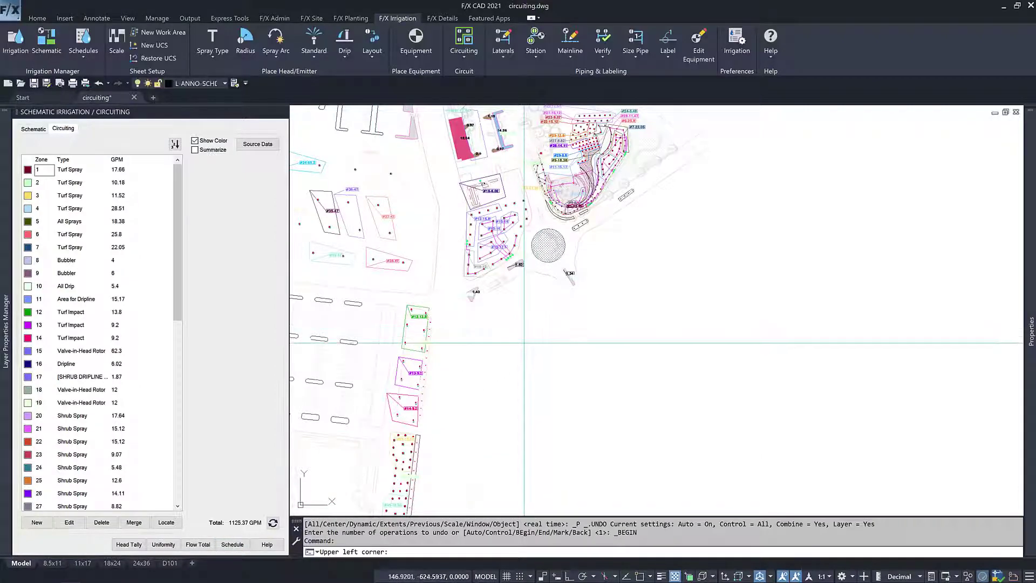
pyautogui.click(548, 340)
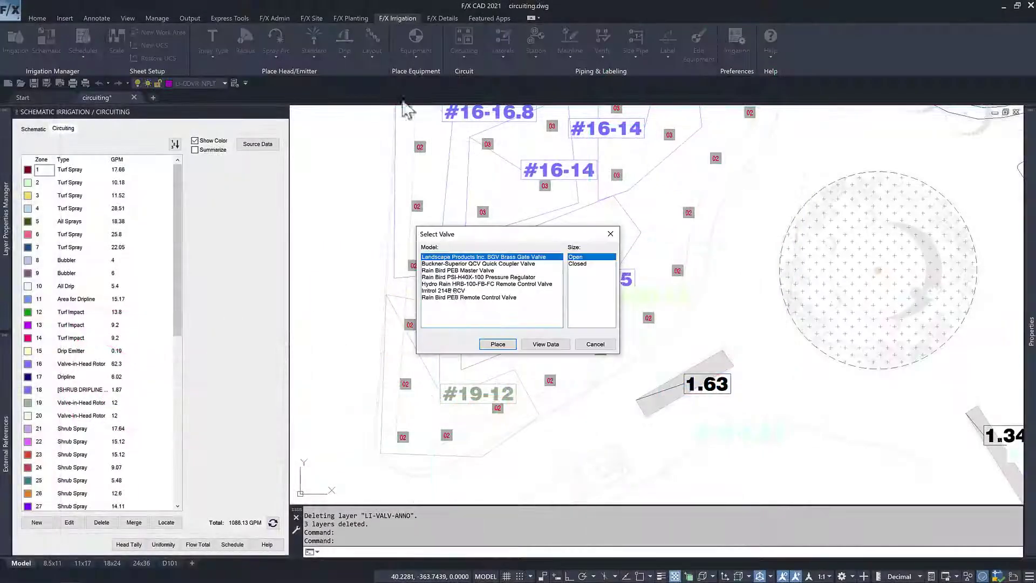
# - Place 1" Rain Bird PEB Remote Control Valves, two beside the 16.8 GPM area and four in a row beside the 1.63 area
pyautogui.click(450, 297)
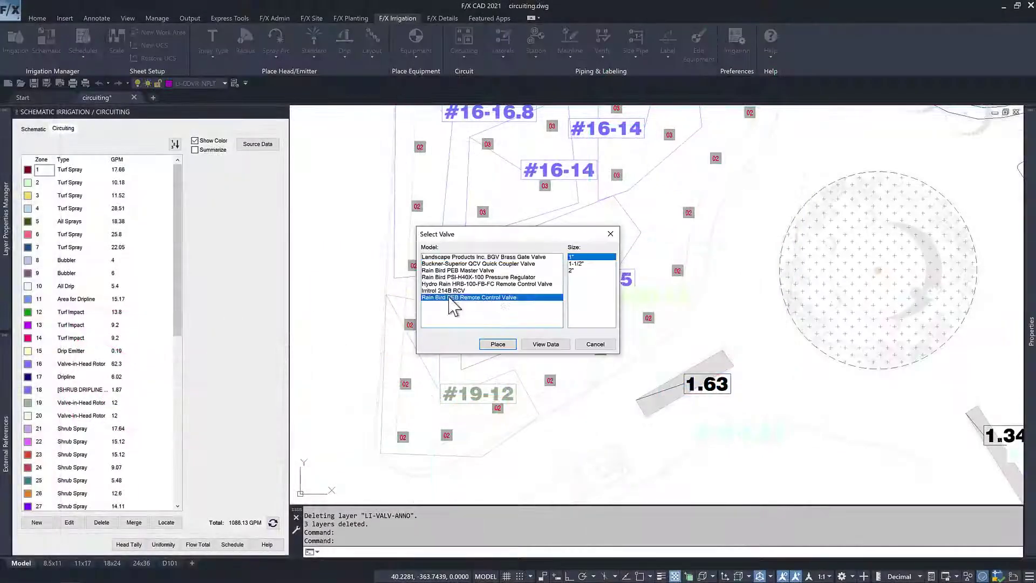
pyautogui.click(497, 344)
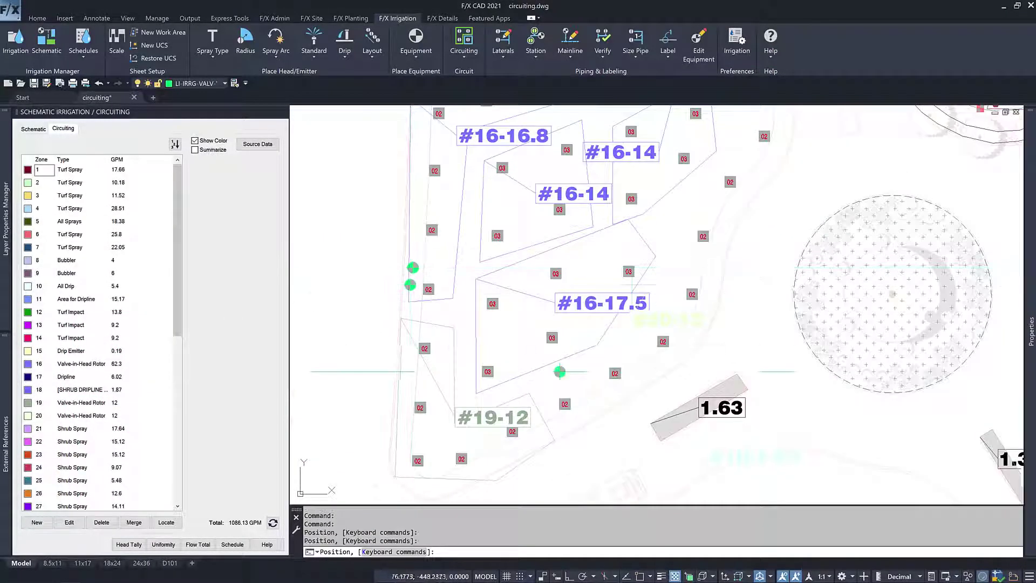
pyautogui.click(645, 377)
pyautogui.click(656, 368)
pyautogui.click(668, 358)
pyautogui.click(681, 349)
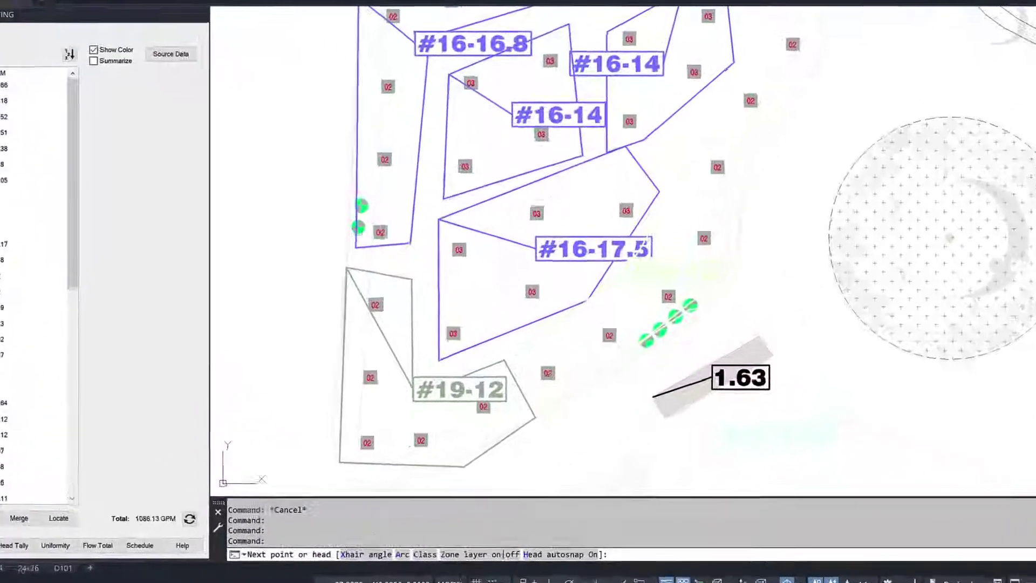
# - Draw a lateral pipe from the southern valve of the pair through the five zone 19 heads, with head autosnap on
pyautogui.click(410, 284)
pyautogui.click(409, 317)
pyautogui.click(426, 319)
pyautogui.press('h')
pyautogui.click(252, 195)
pyautogui.click(244, 301)
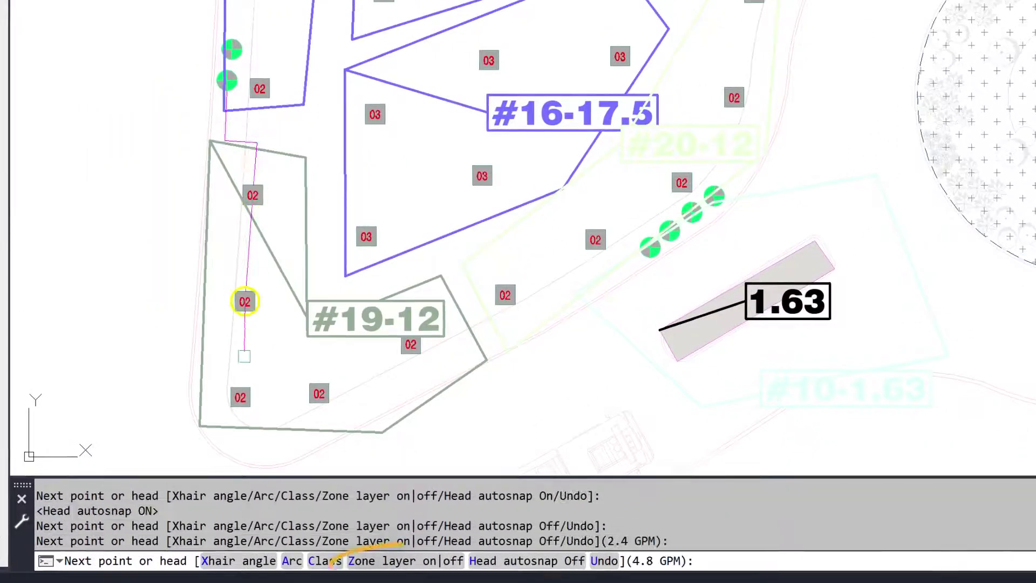
pyautogui.click(240, 398)
pyautogui.click(319, 394)
pyautogui.click(411, 344)
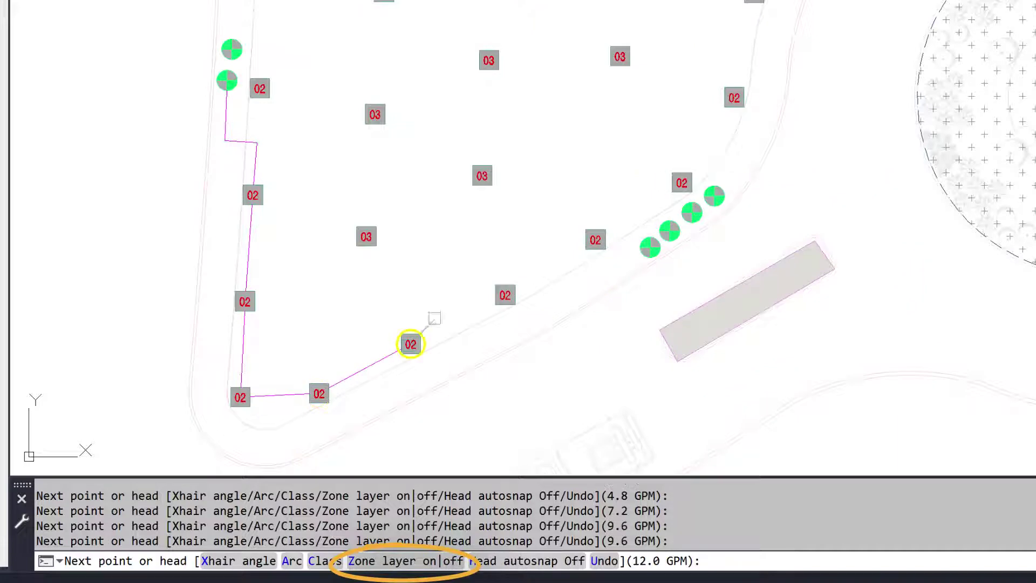
pyautogui.press('Return')
# - Draw the zone 20 lateral pipe from the southwestern valve of the row of four, with branches to the heads in both directions
pyautogui.click(651, 247)
pyautogui.click(623, 224)
pyautogui.click(595, 239)
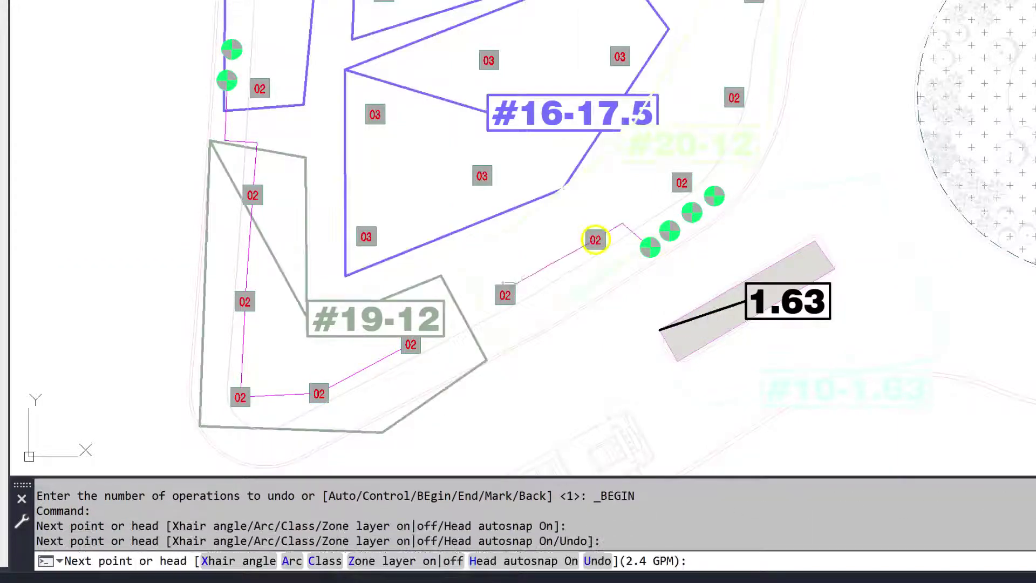
pyautogui.click(505, 295)
pyautogui.press('Return')
pyautogui.press('Return')
pyautogui.click(623, 224)
pyautogui.click(682, 183)
pyautogui.click(734, 98)
pyautogui.click(754, 2)
pyautogui.press('Return')
# - Draw lateral pipes from the second valve of the row to the heads of the 17.5 GPM zone 16 area
pyautogui.press('Return')
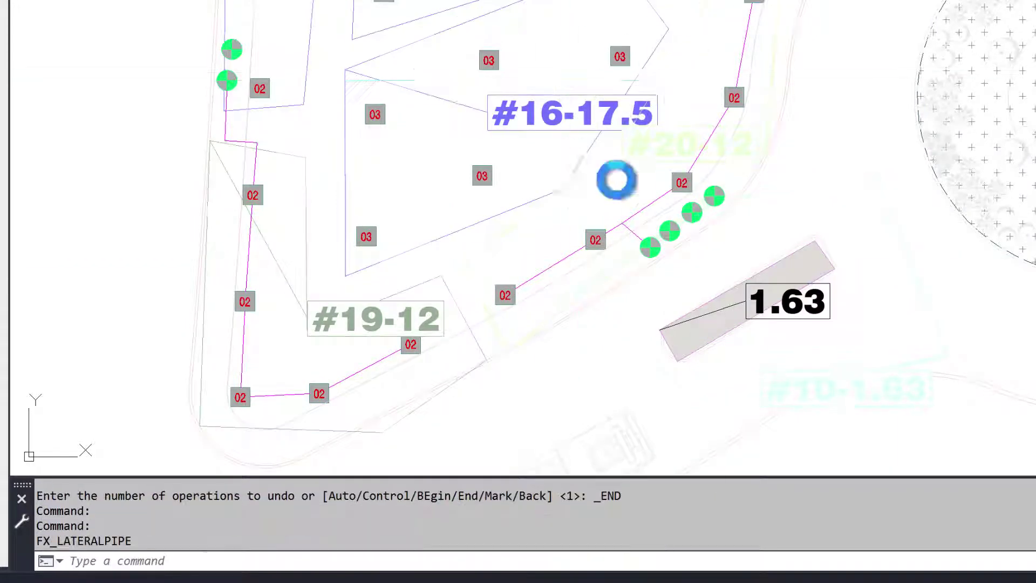
pyautogui.click(670, 231)
pyautogui.click(489, 60)
pyautogui.click(374, 114)
pyautogui.press('Return')
pyautogui.press('Return')
pyautogui.click(620, 56)
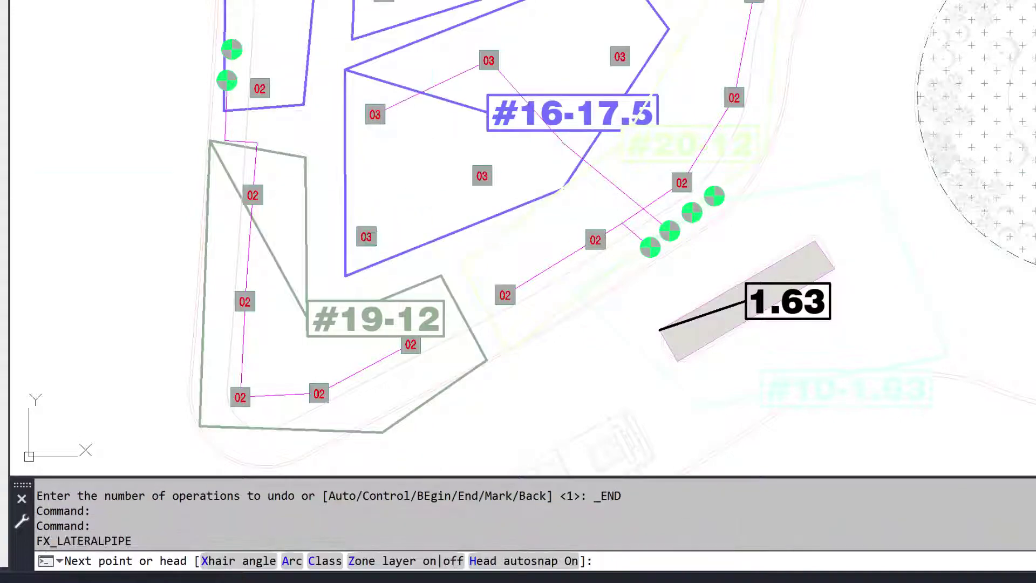
pyautogui.click(482, 176)
pyautogui.click(367, 237)
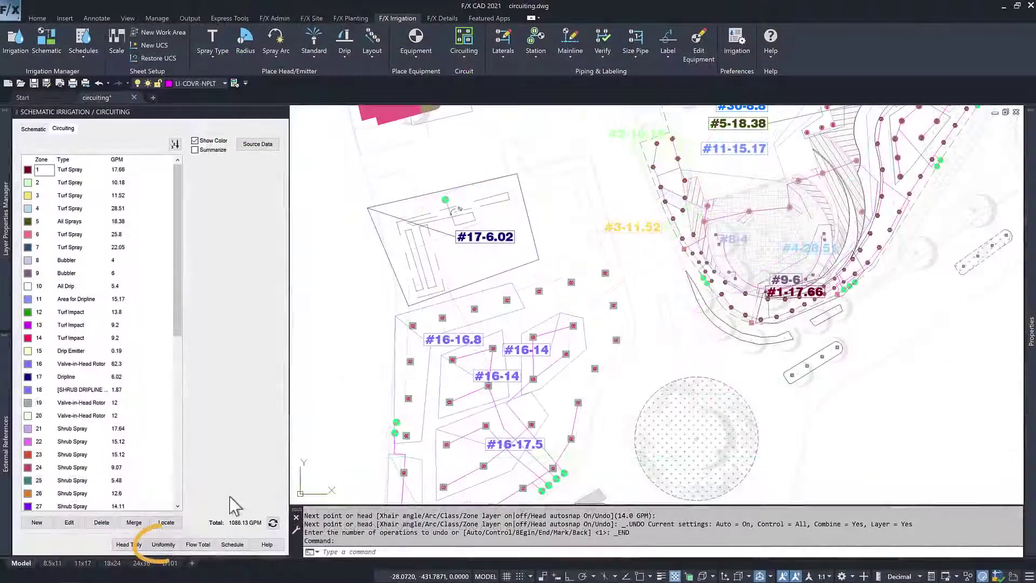
# - Generate a uniformity coverage diagram from the row of four valves and the valves beside the 16.8 GPM area
pyautogui.click(165, 545)
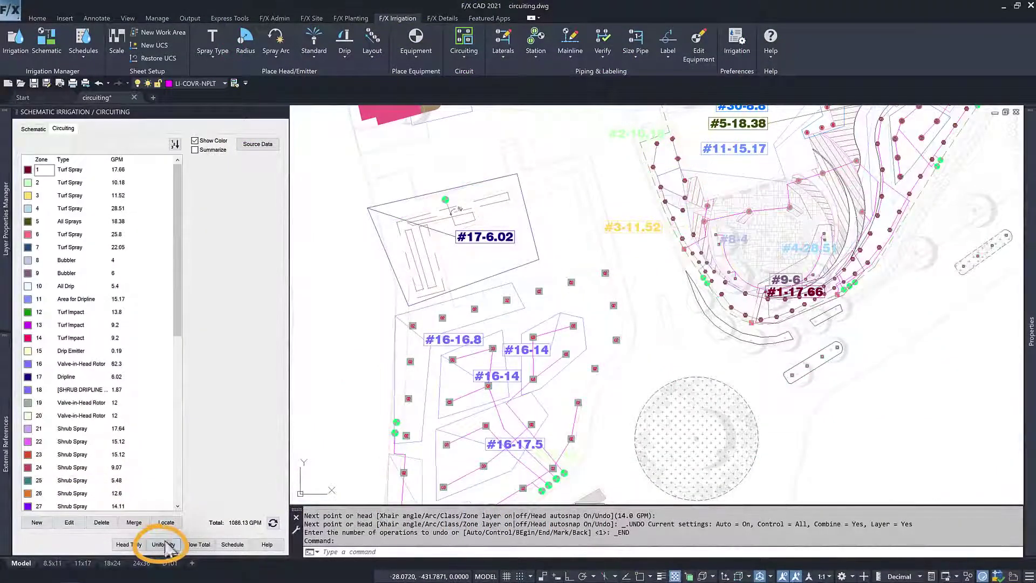
pyautogui.moveTo(502, 420); pyautogui.dragTo(537, 312, button='middle')
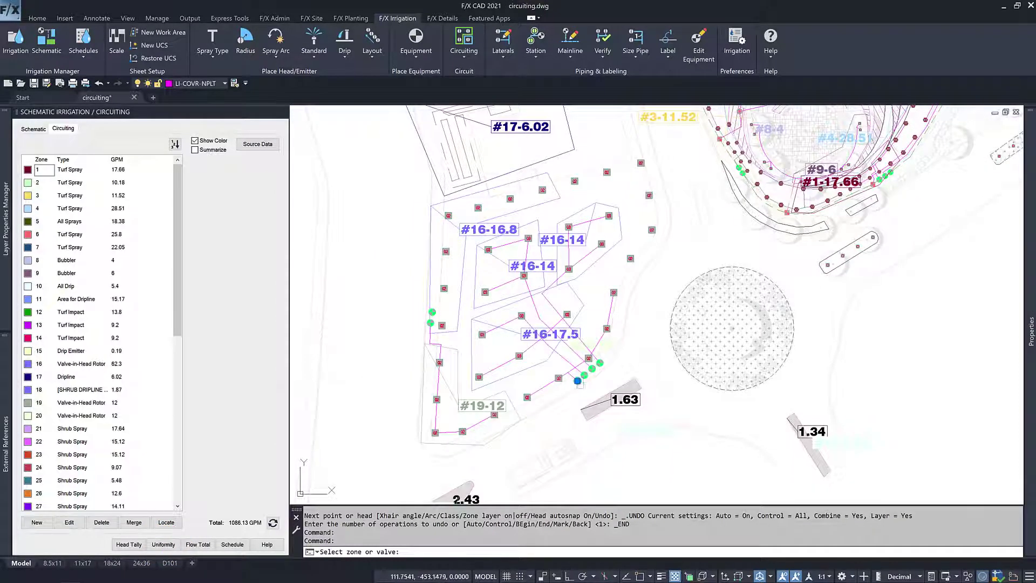
pyautogui.click(578, 381)
pyautogui.click(596, 371)
pyautogui.click(603, 367)
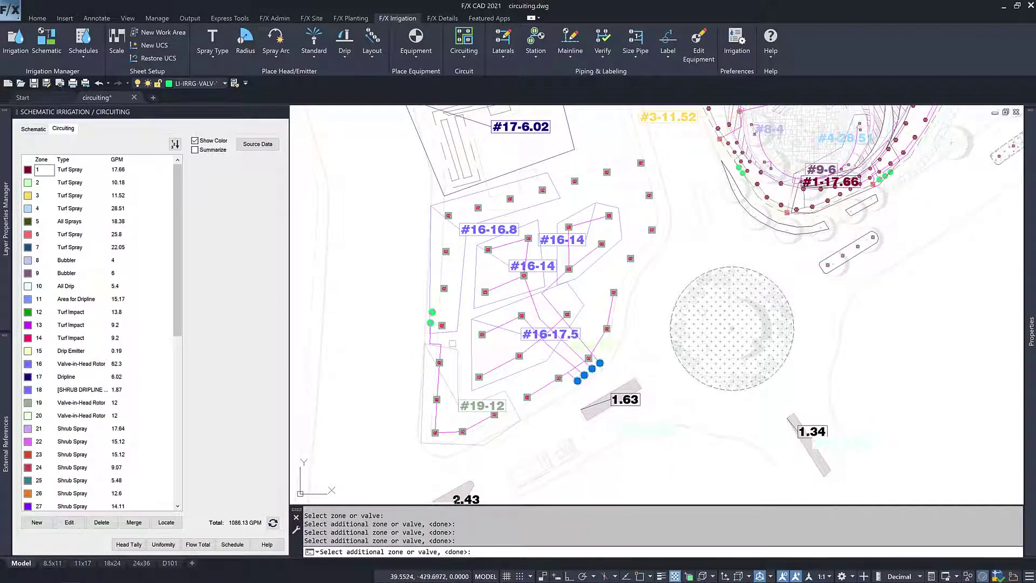
pyautogui.click(429, 272)
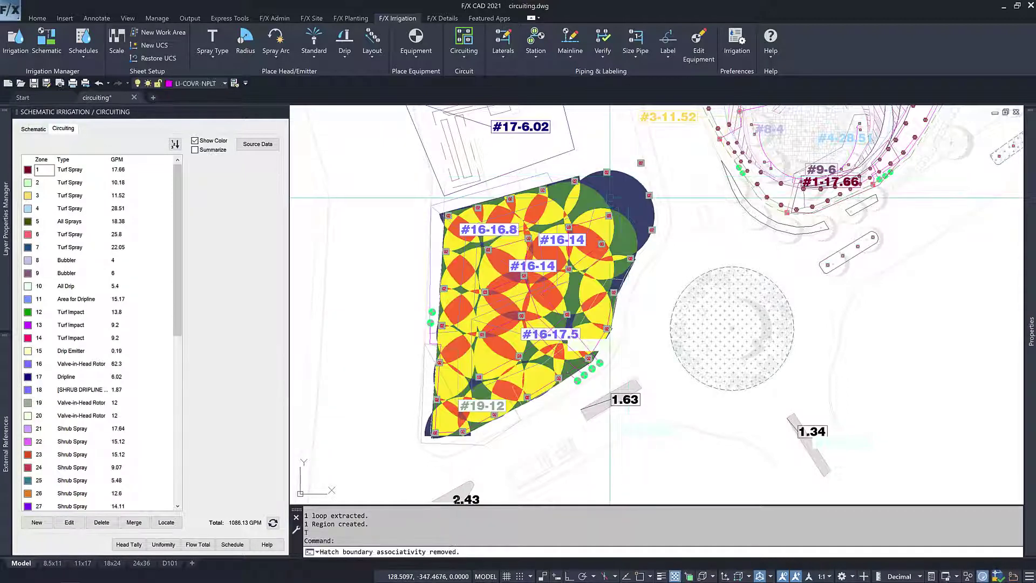
# - Open the Circuiting help page in the browser and read through the steps for using the circuiting dialog
pyautogui.click(267, 544)
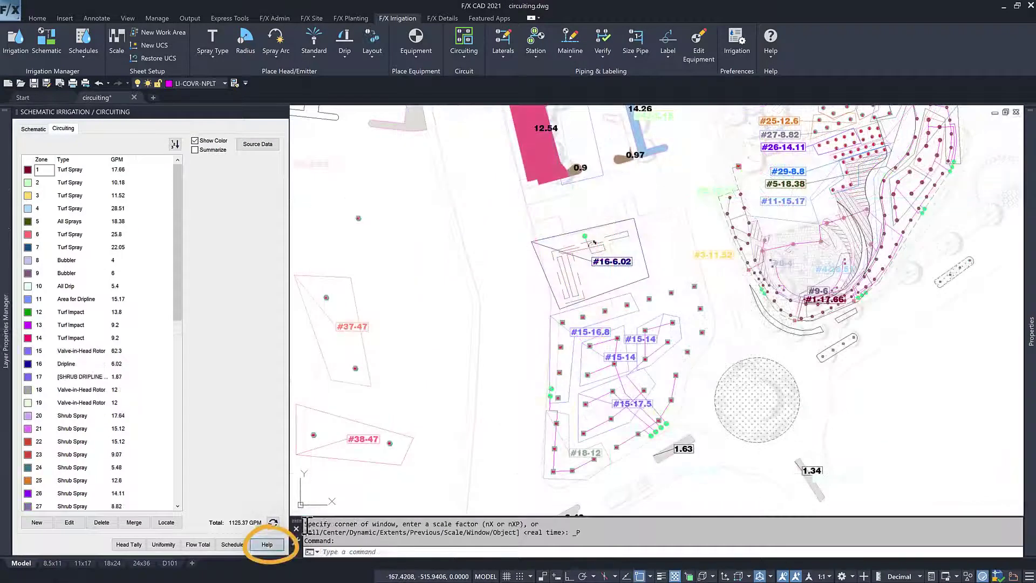
pyautogui.moveTo(778, 111); pyautogui.dragTo(784, 150)
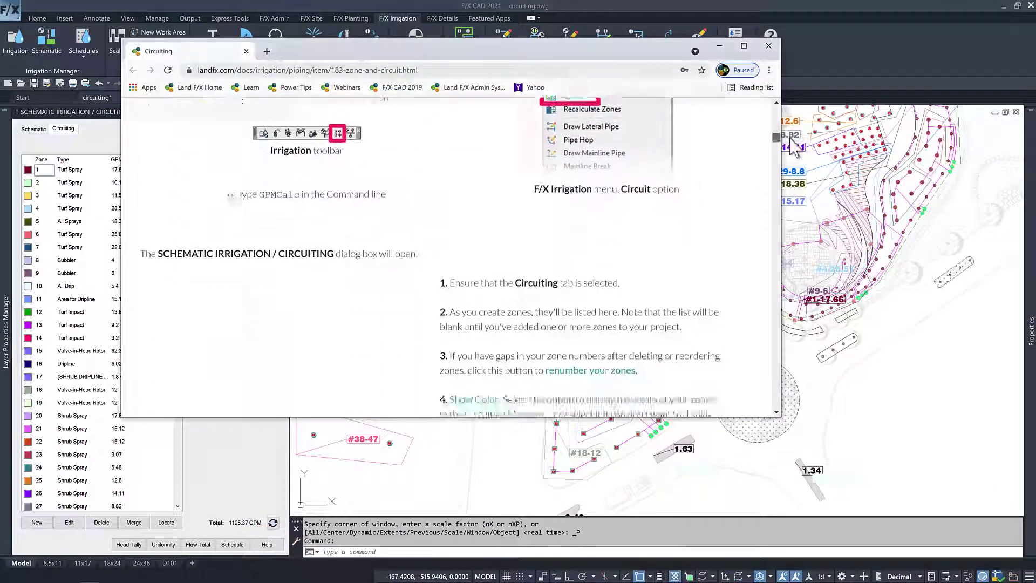